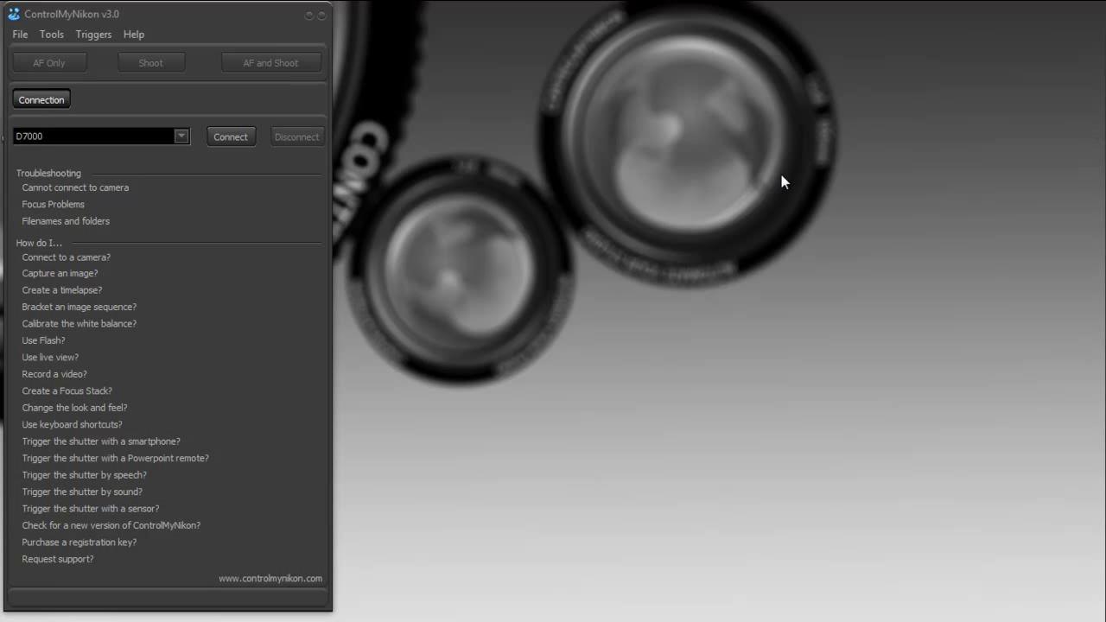
Connect to the D7000, open Live View and resize its window to a medium size
left_click(233, 138)
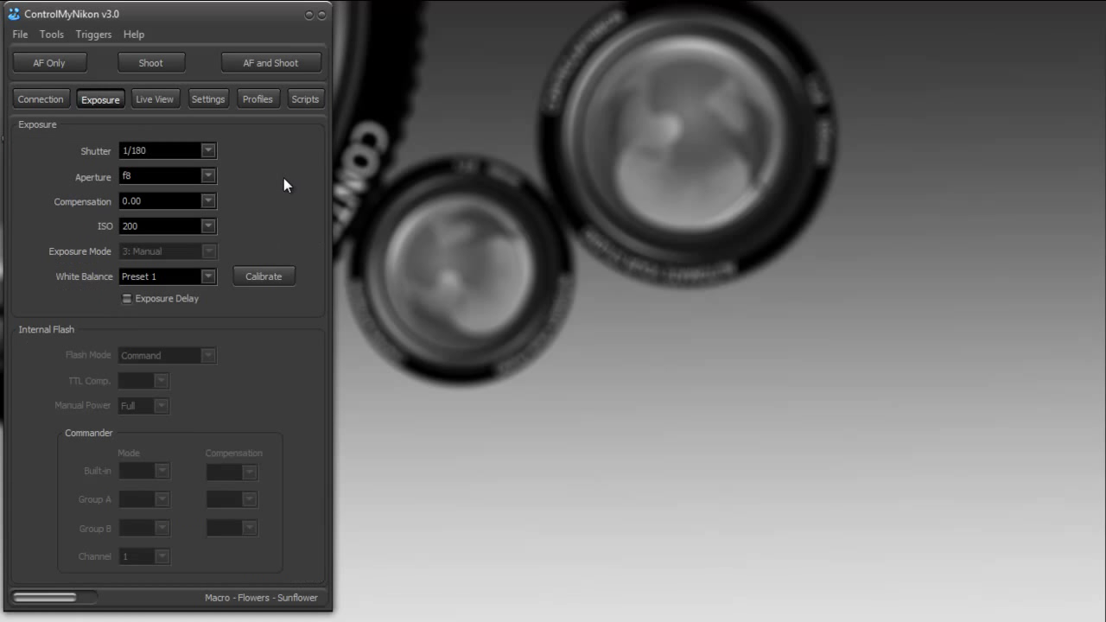
left_click(157, 101)
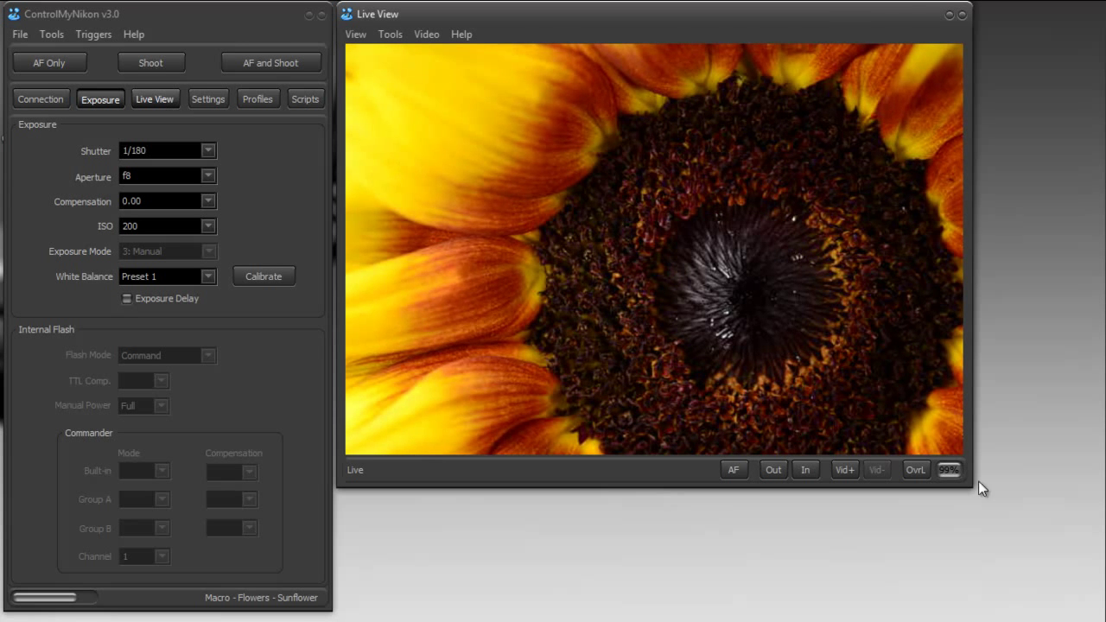
left_click_drag(959, 488, 1102, 618)
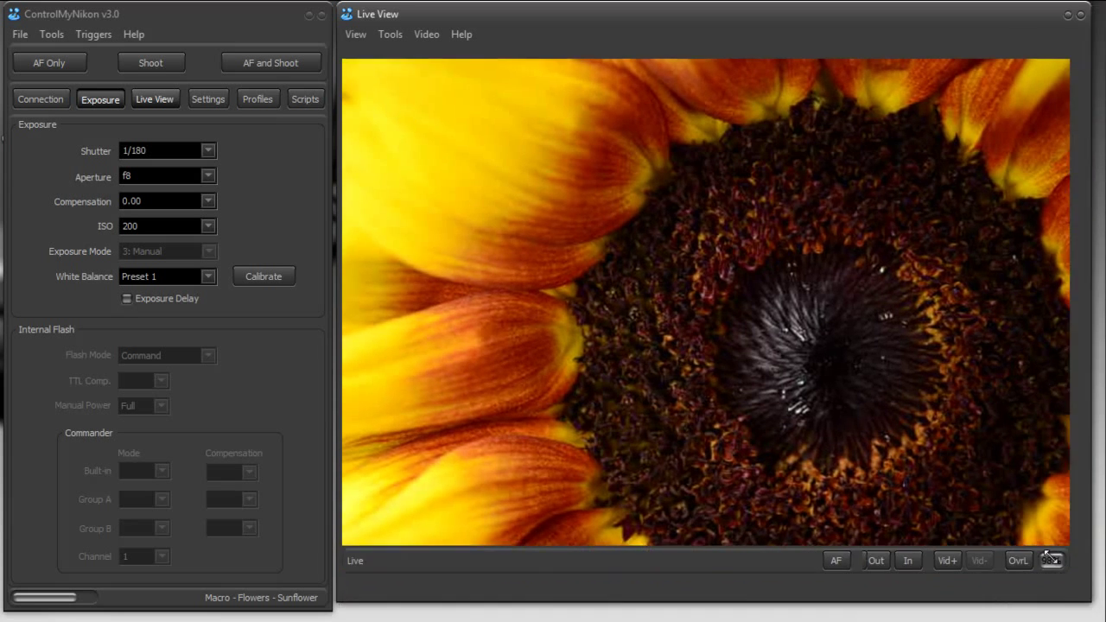
left_click_drag(1102, 619, 678, 296)
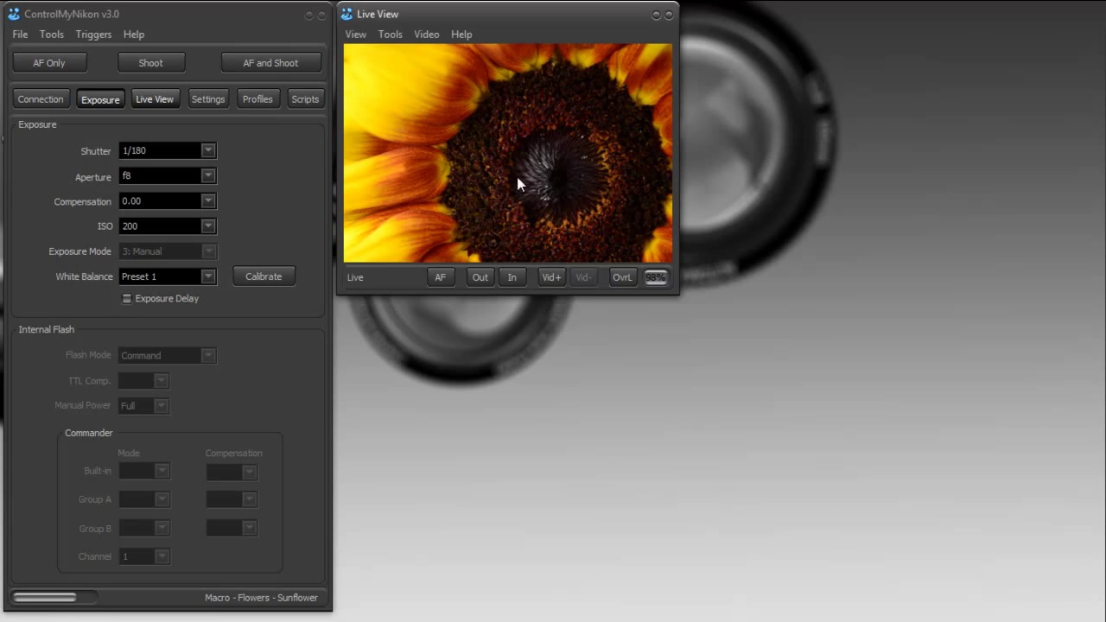
left_click_drag(678, 294, 1104, 621)
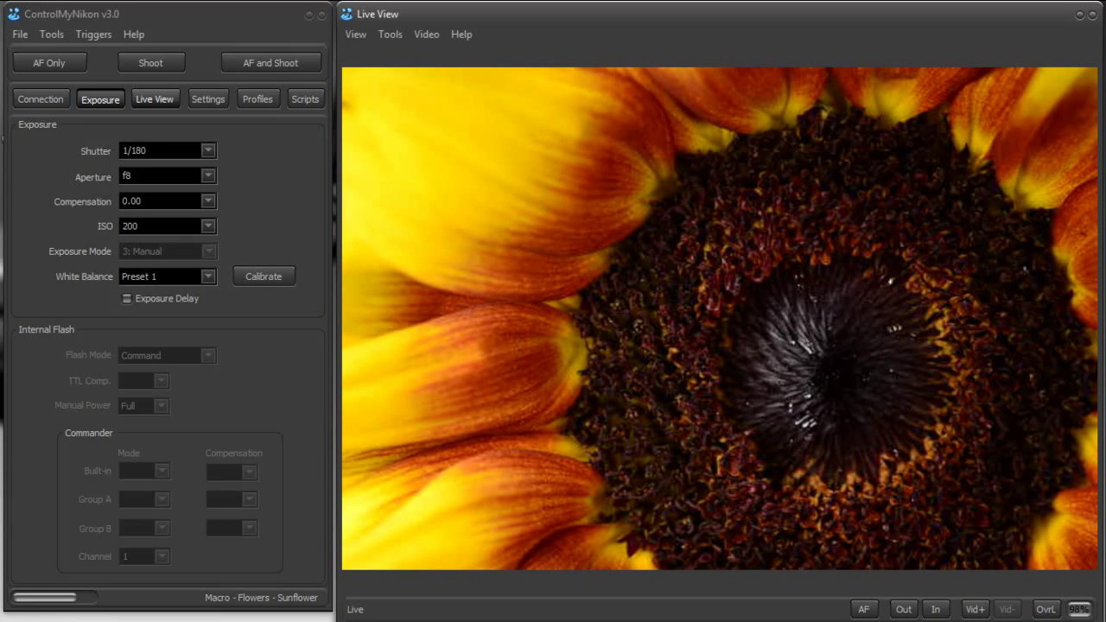
left_click_drag(1093, 615, 823, 393)
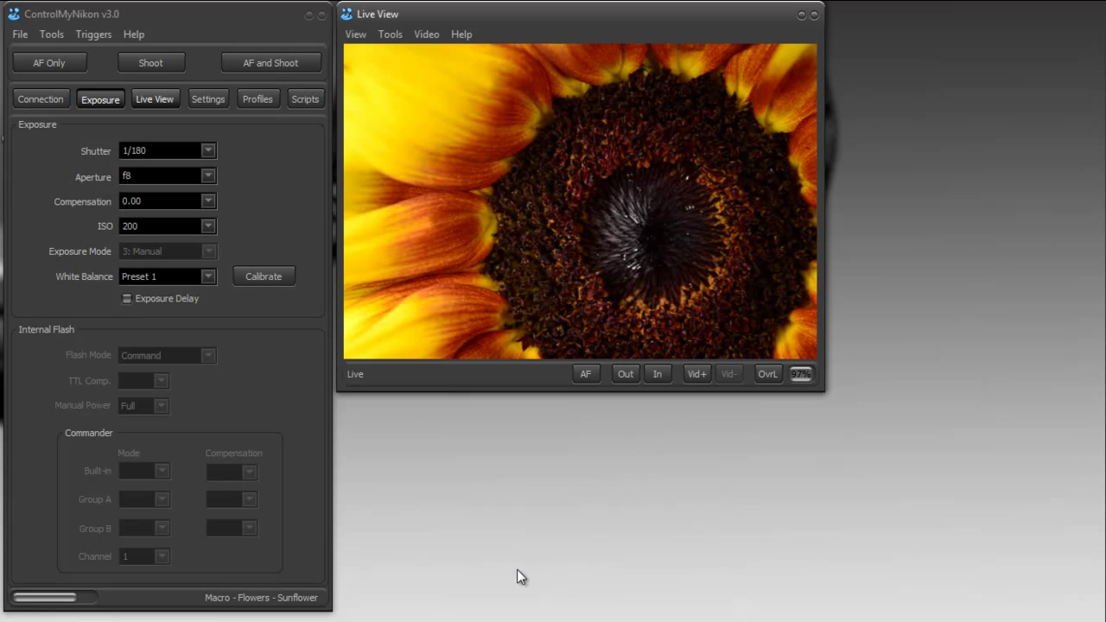
Show the LIVE_V~1.PNG diagram, reposition it, then enlarge the sunflower Live View in front
left_click(525, 600)
left_click_drag(546, 481, 565, 171)
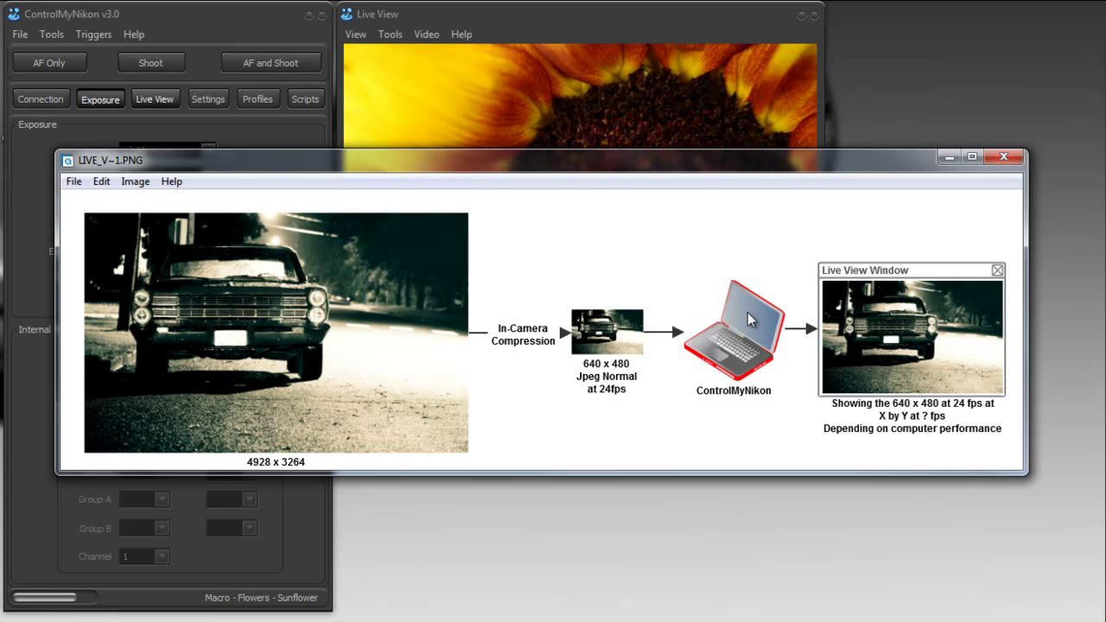
left_click(554, 16)
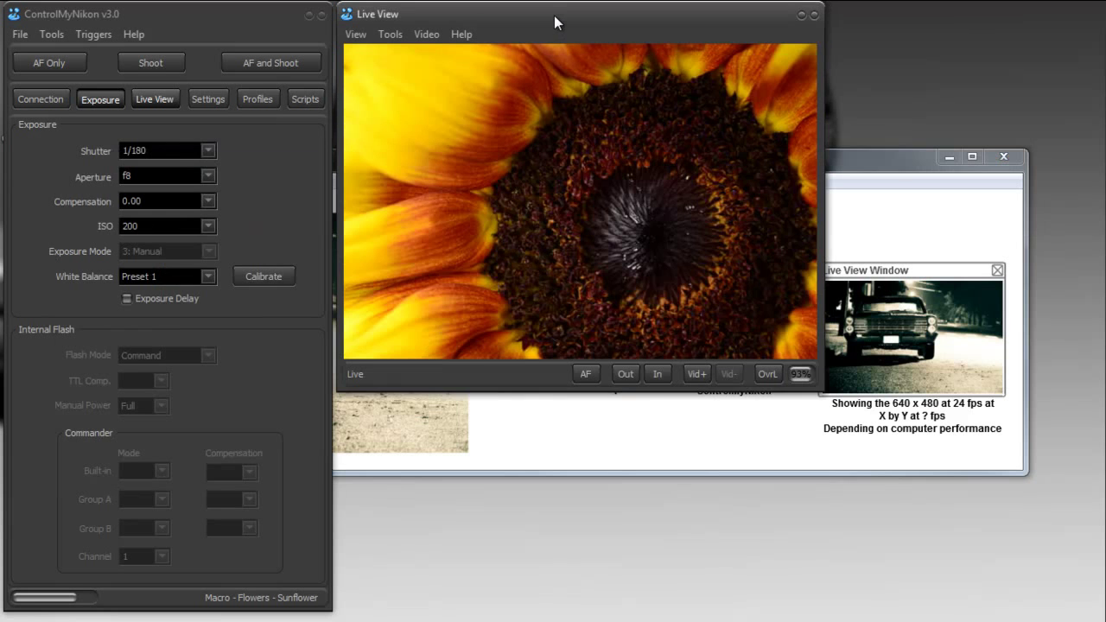
left_click_drag(894, 168, 886, 308)
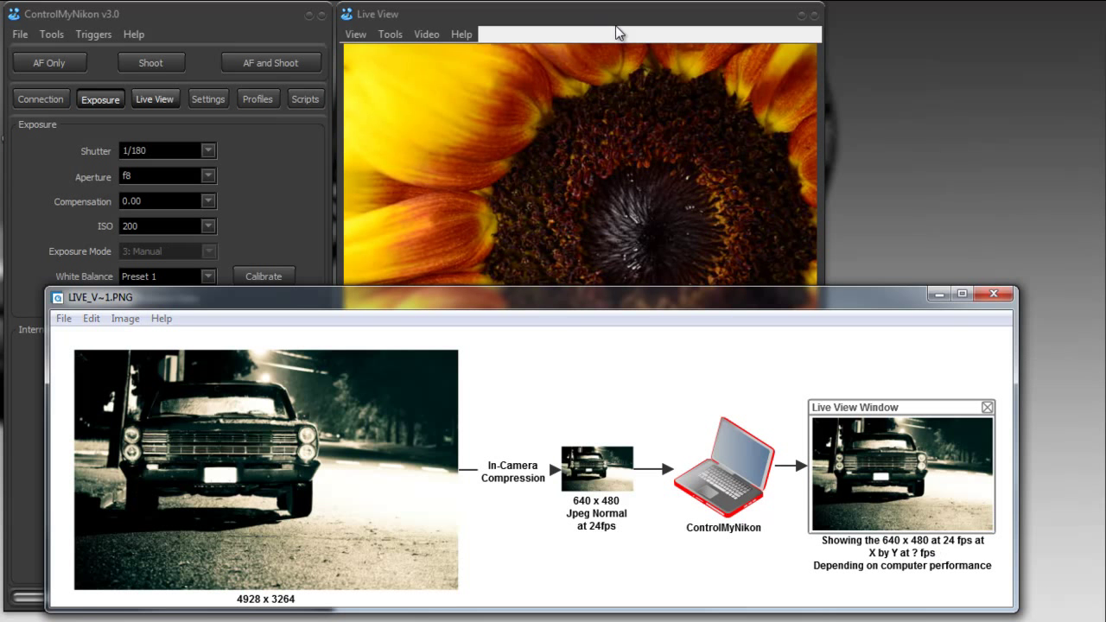
left_click(594, 14)
left_click_drag(818, 390, 1087, 610)
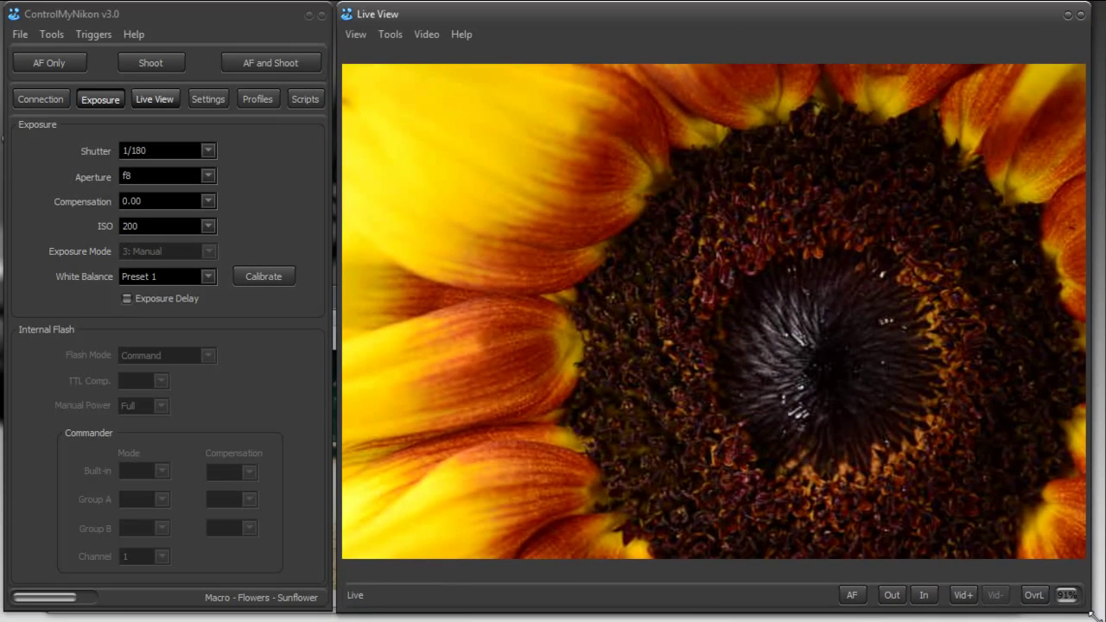
Enlarge Live View slightly and move the LIVE_V~1.PNG viewer to the bottom of the screen
left_click_drag(1090, 610, 1099, 616)
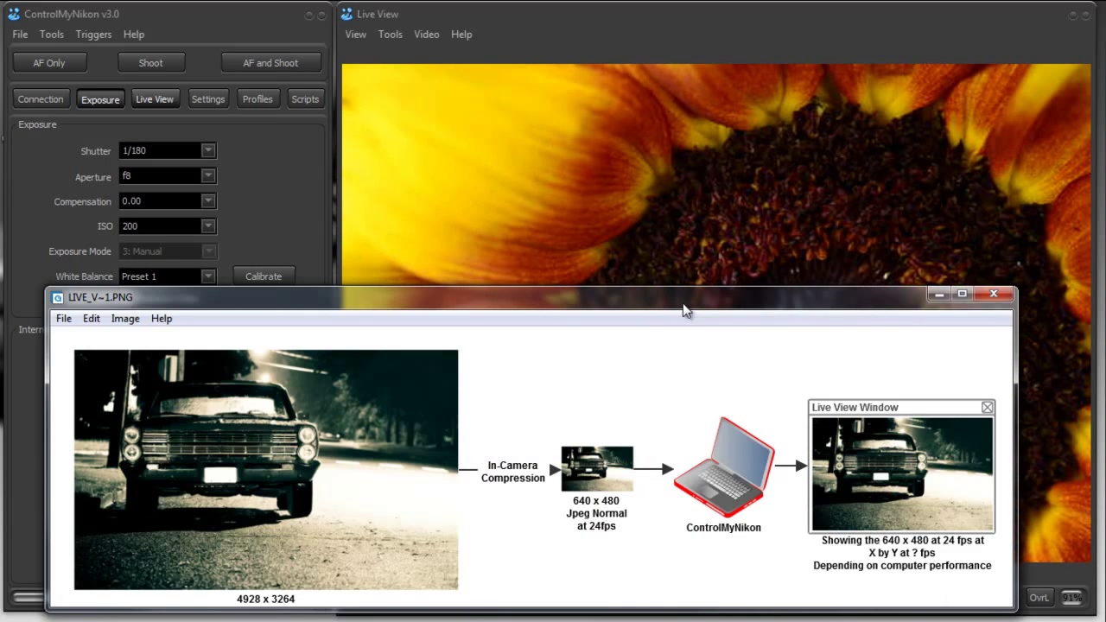
left_click_drag(683, 308, 706, 197)
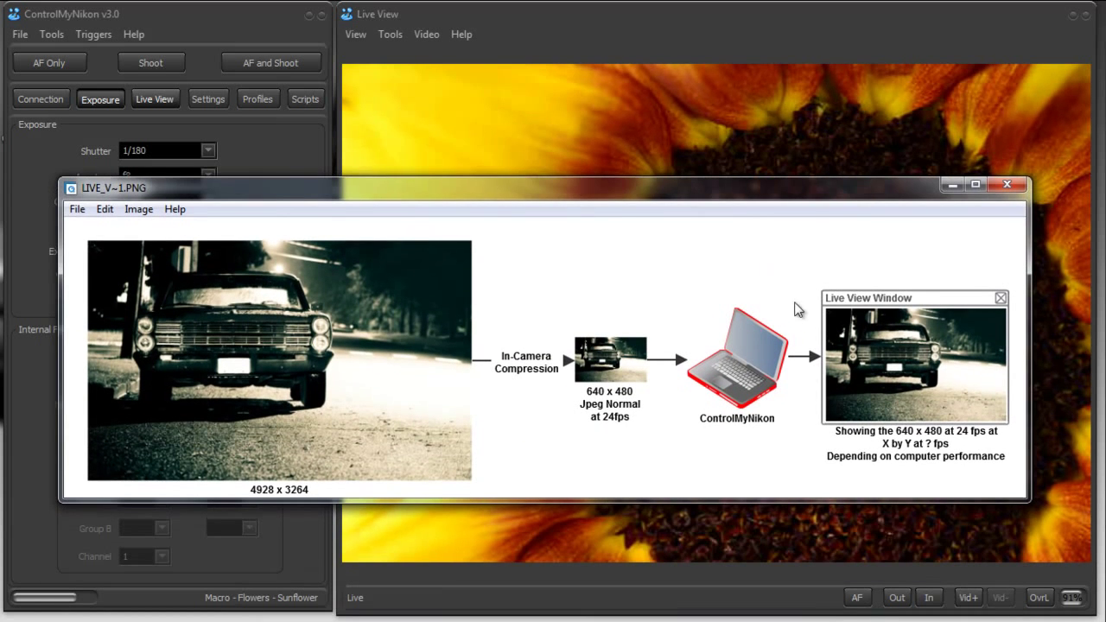
left_click_drag(800, 197, 796, 185)
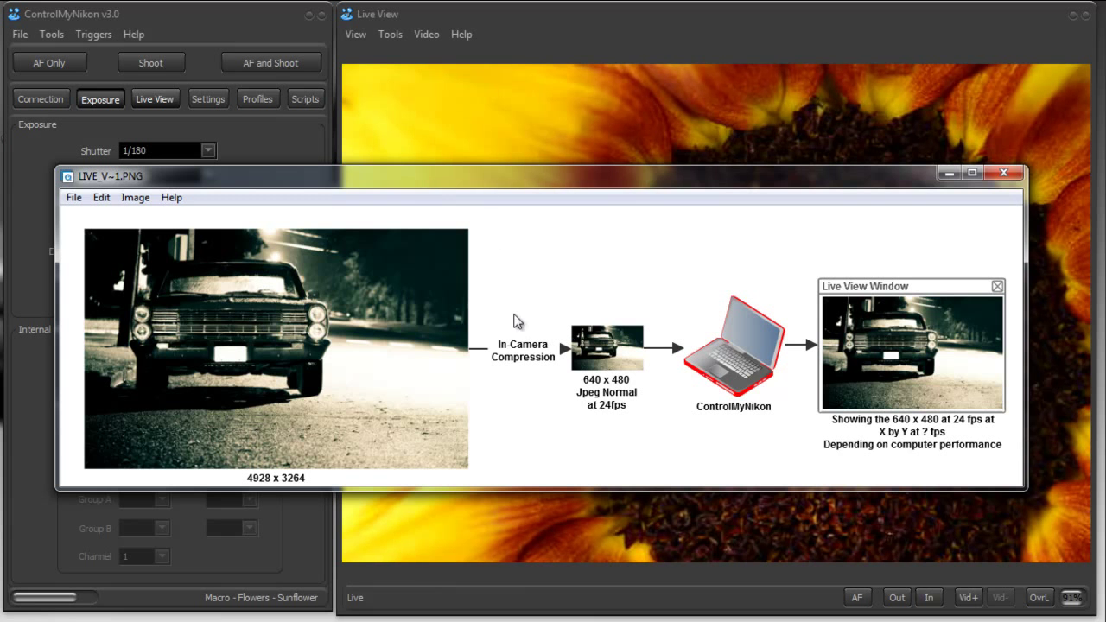
left_click_drag(557, 191, 550, 184)
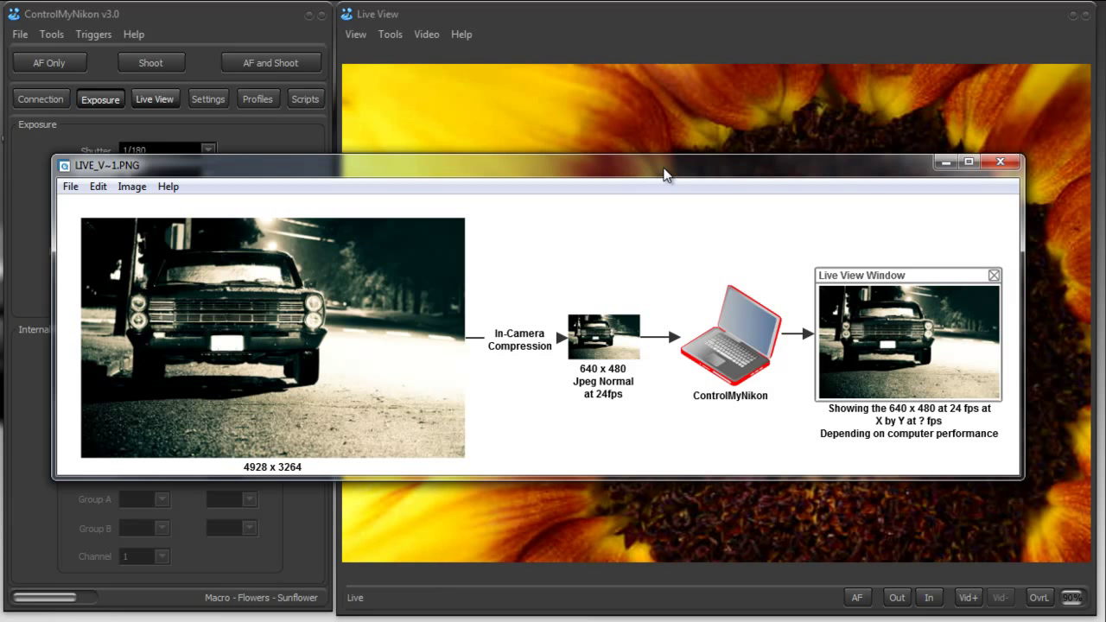
left_click_drag(666, 173, 665, 184)
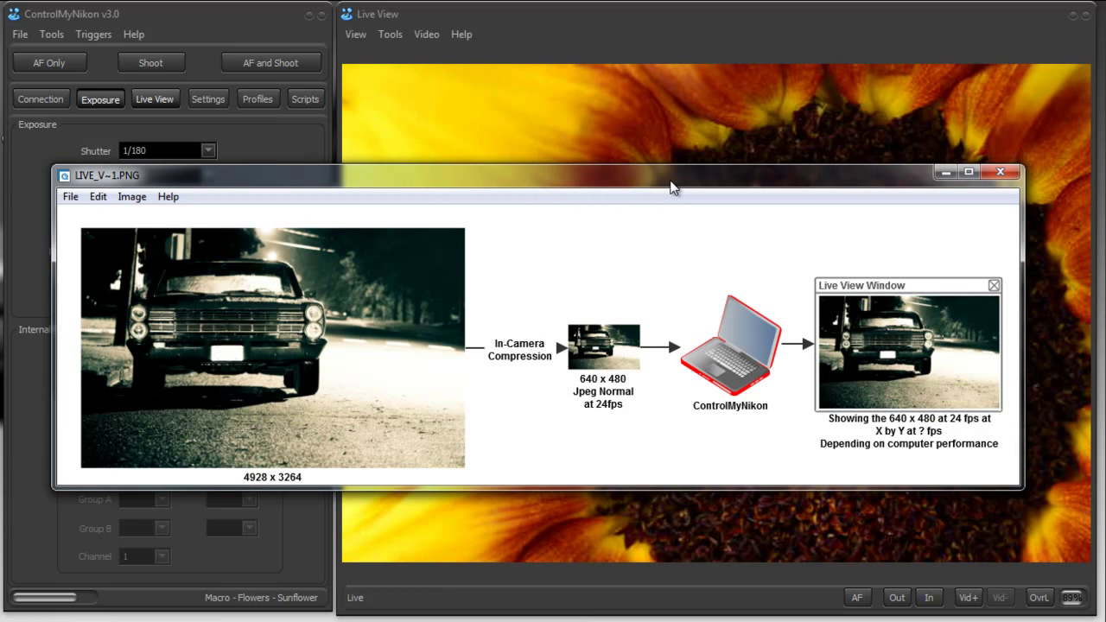
left_click_drag(683, 185, 648, 621)
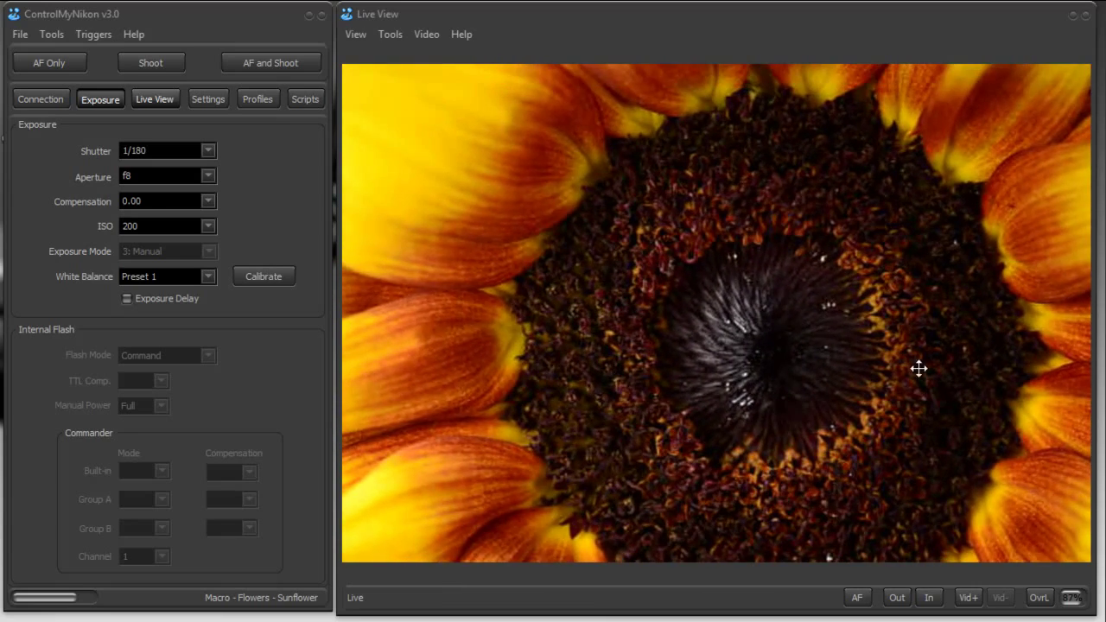
Make the Live View window slightly shorter and show the rule-of-thirds grid
left_click_drag(1094, 615, 1090, 570)
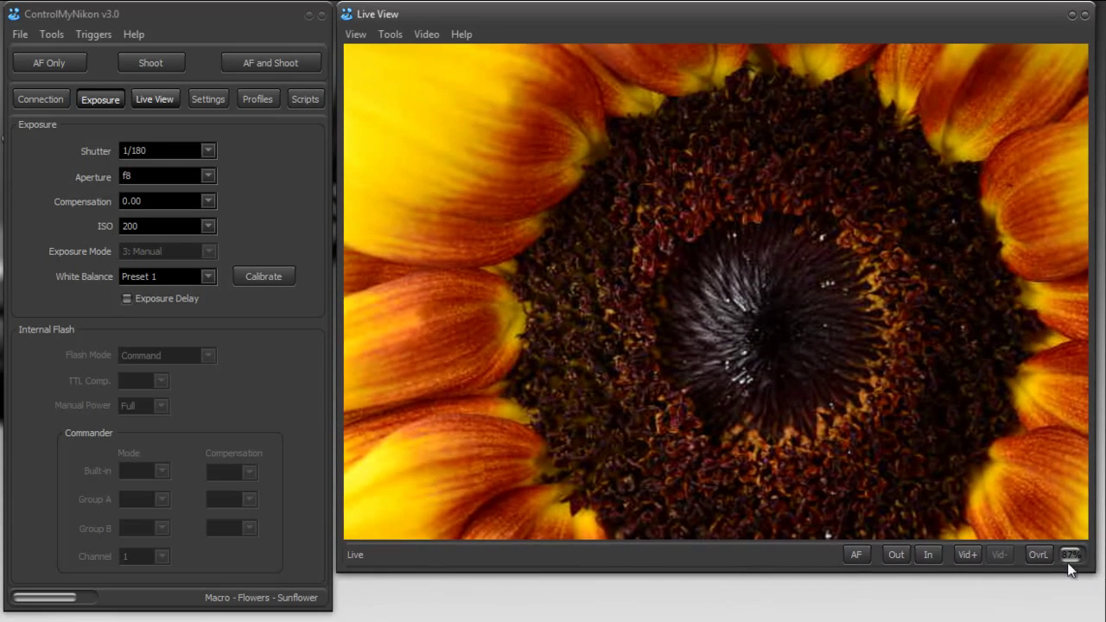
left_click(356, 37)
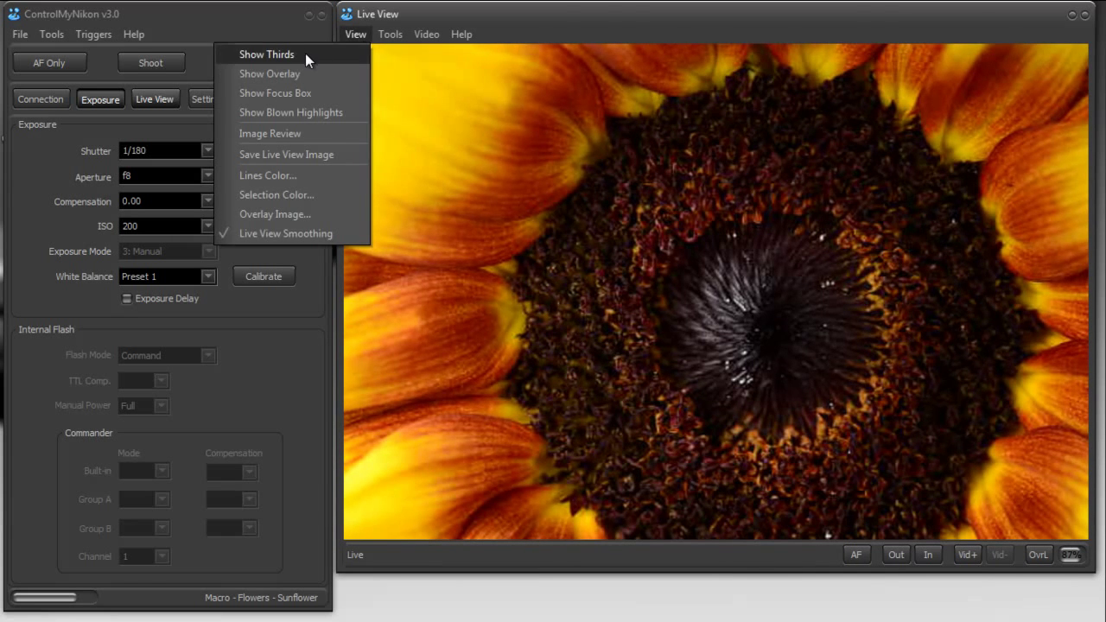
left_click(305, 52)
Set the grid line colour to red, then to green, and hide the thirds grid
left_click(350, 36)
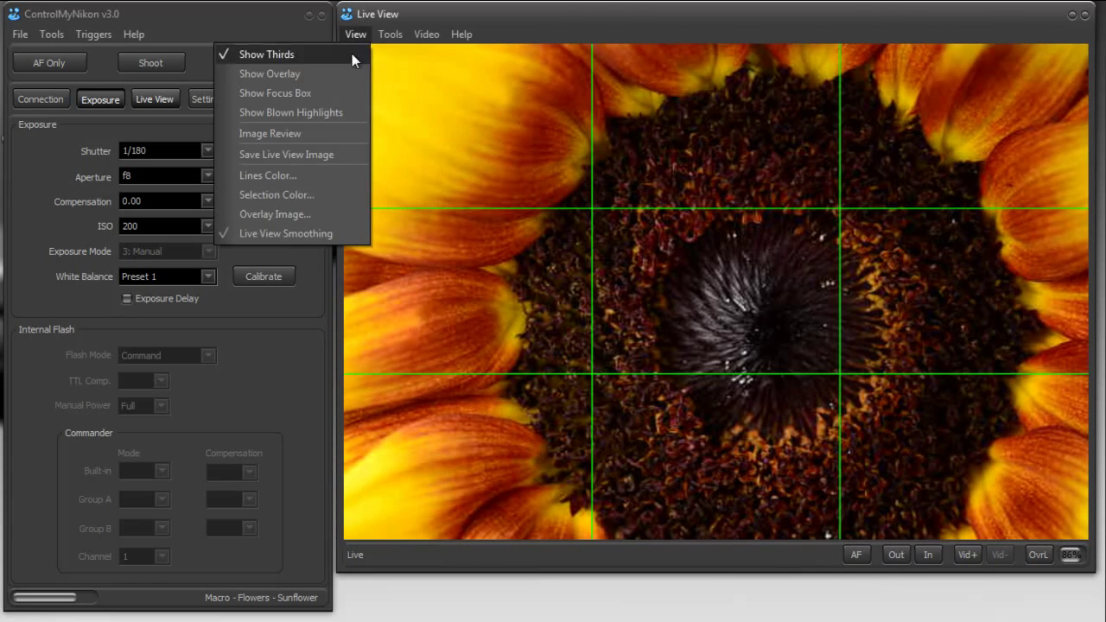
left_click(314, 175)
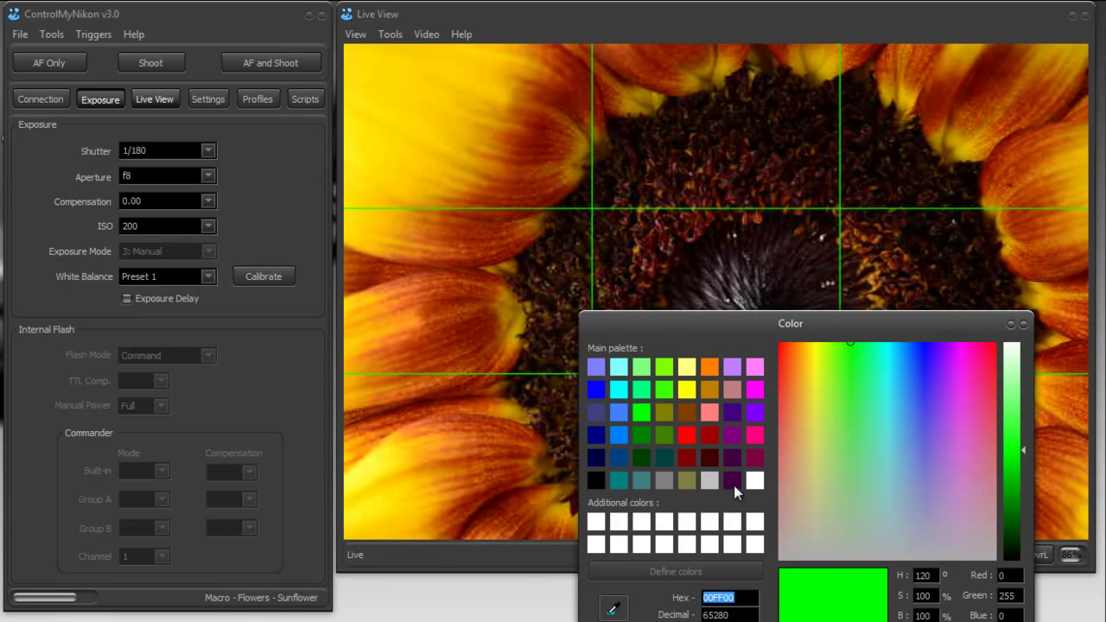
left_click(686, 434)
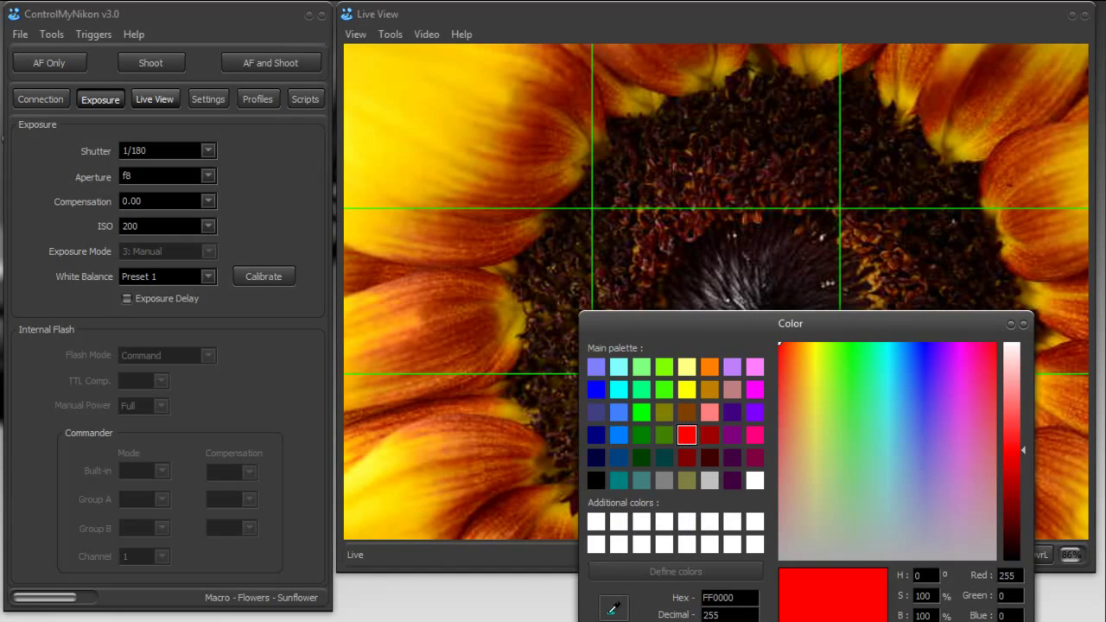
key("Return")
left_click(355, 35)
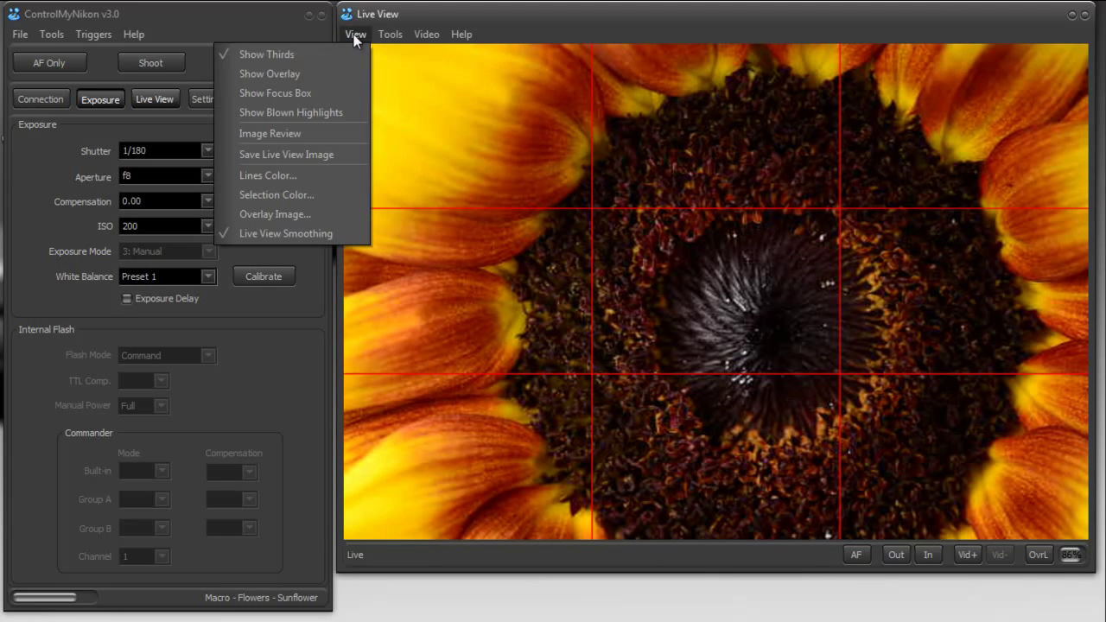
left_click(273, 175)
left_click(639, 412)
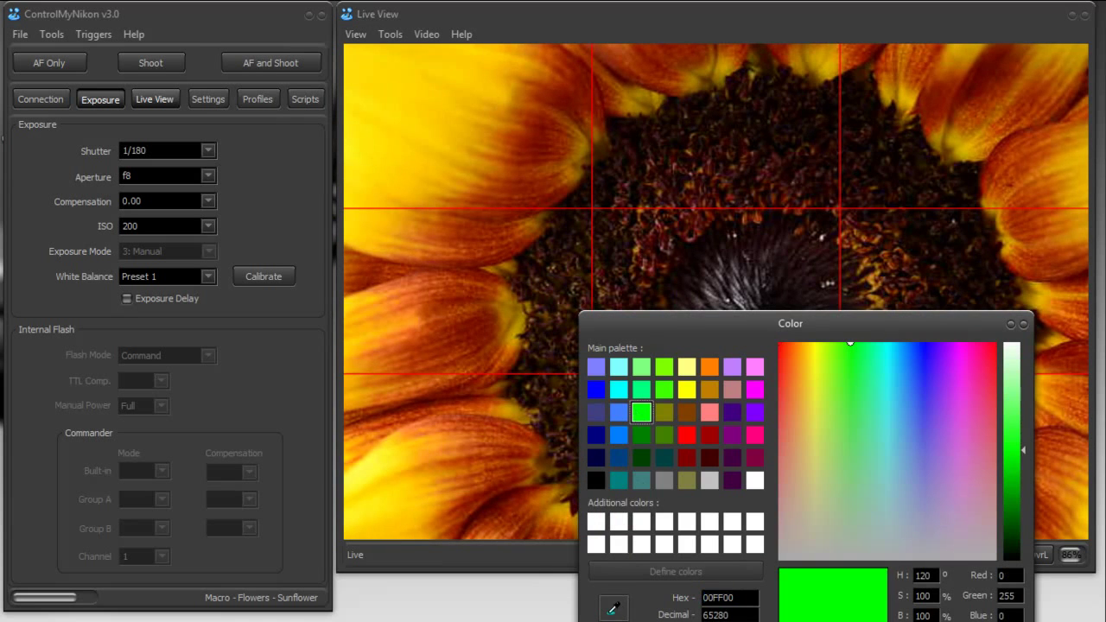
key("Return")
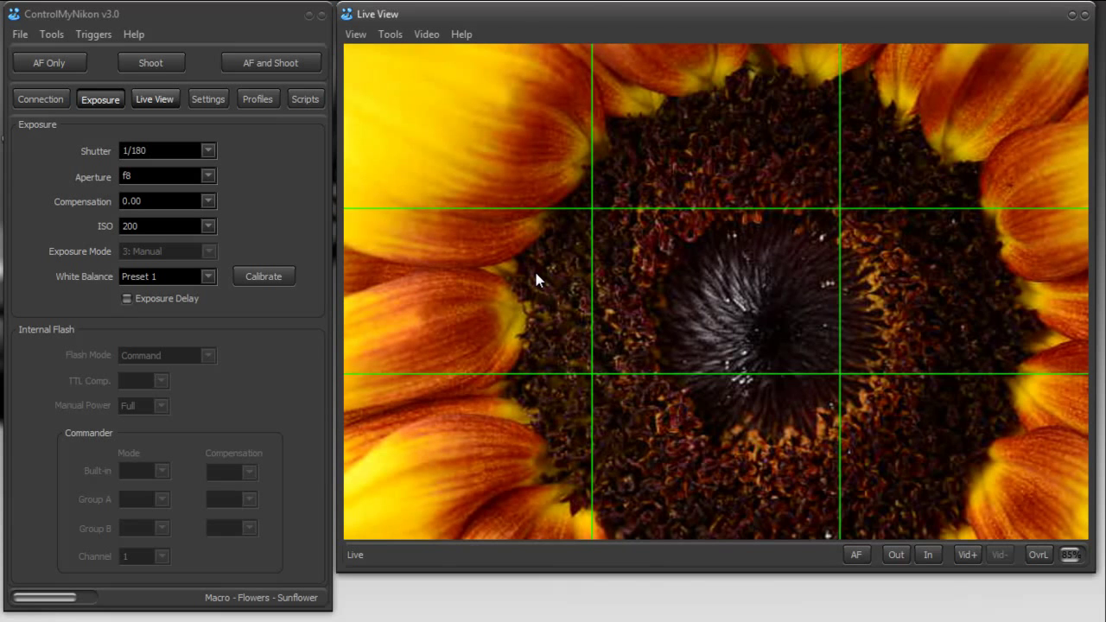
left_click(356, 36)
left_click(338, 56)
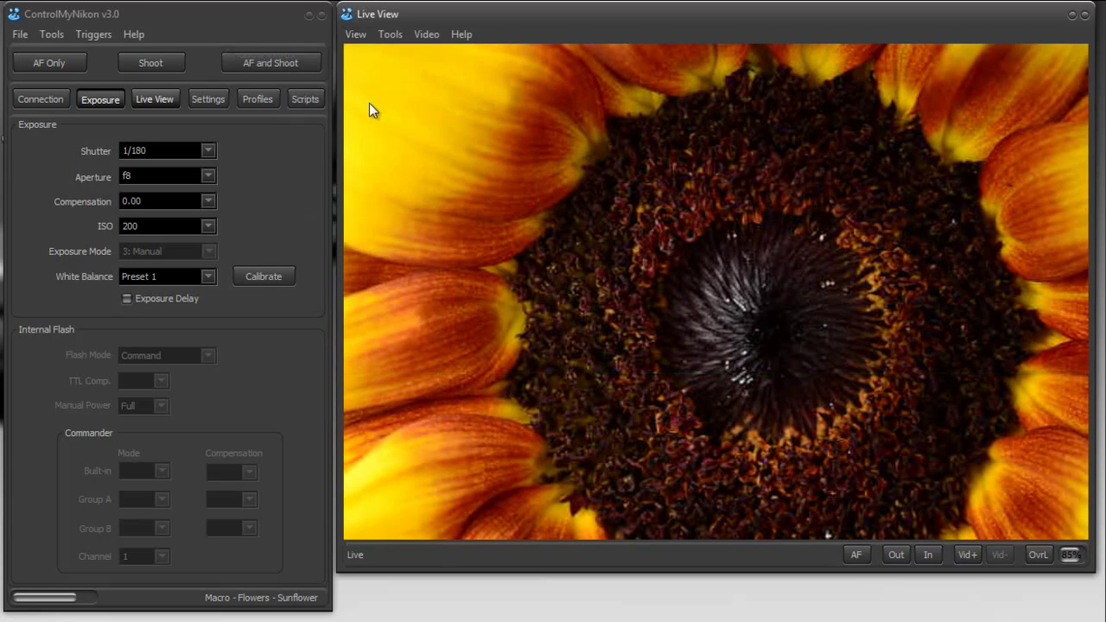
Show the focus box, place it near the upper-left petals and run autofocus there
left_click(355, 34)
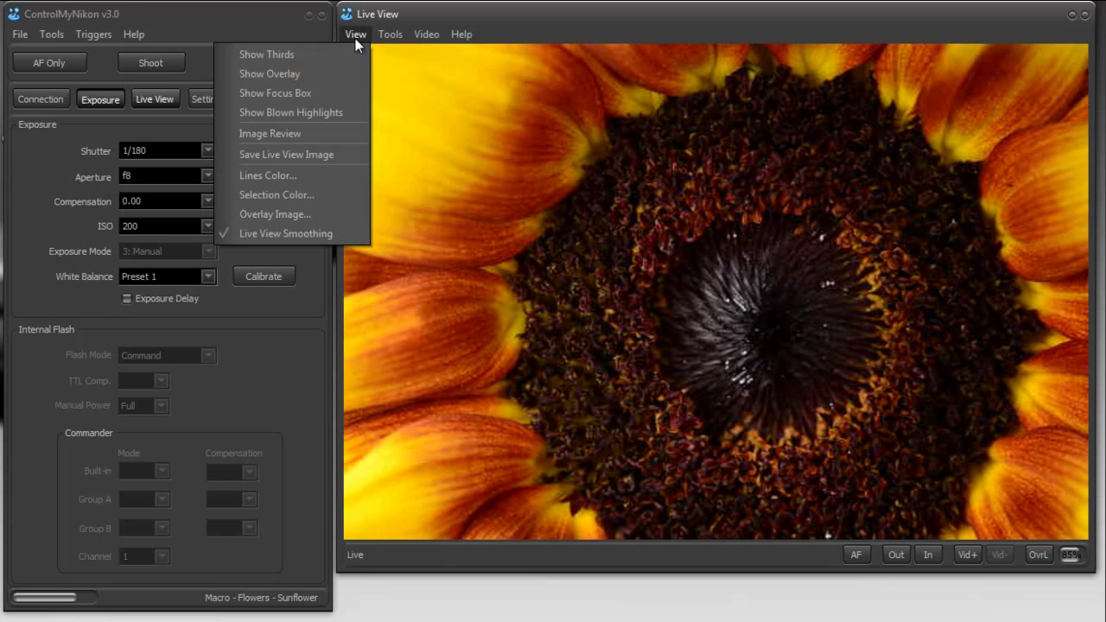
left_click(323, 94)
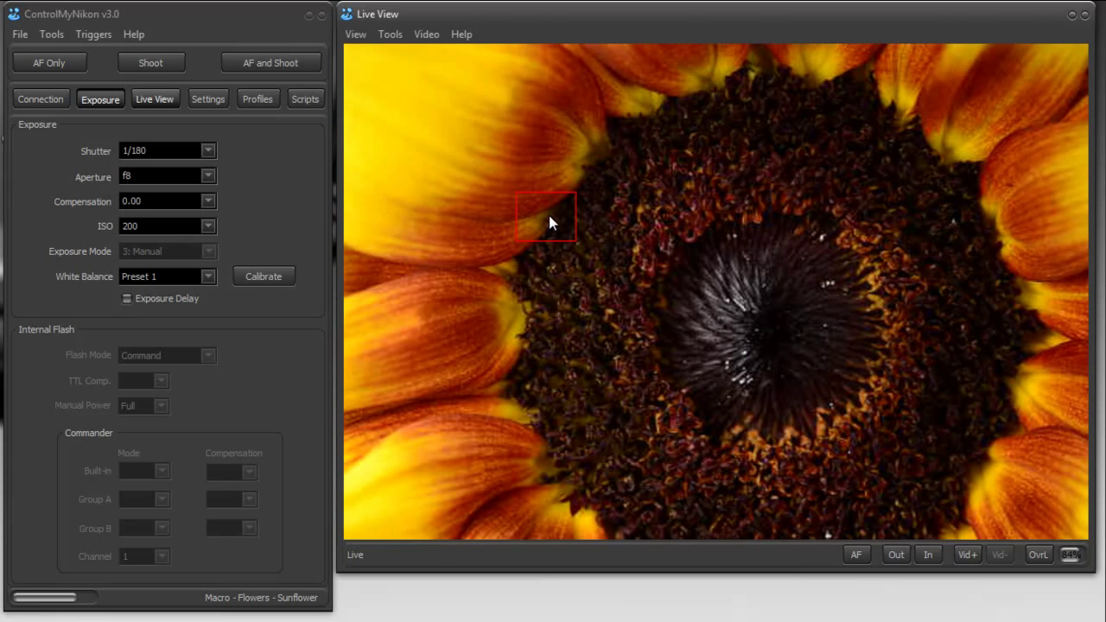
left_click(602, 132)
left_click(854, 555)
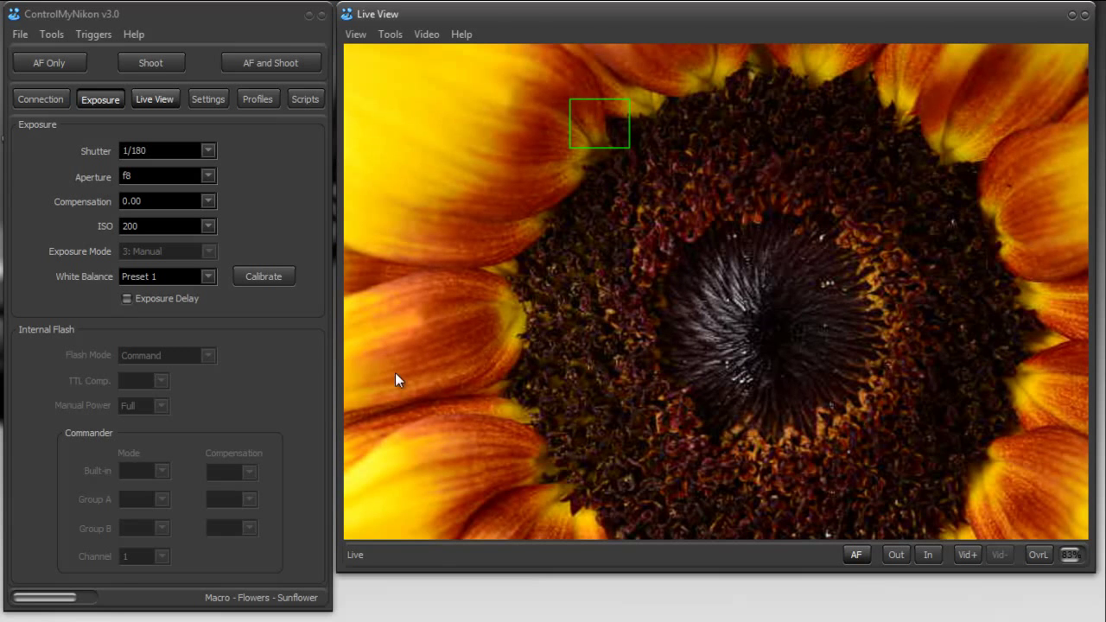
Autofocus in turn on the left petal, the lower disc, and the flower's dark centre
left_click(441, 397)
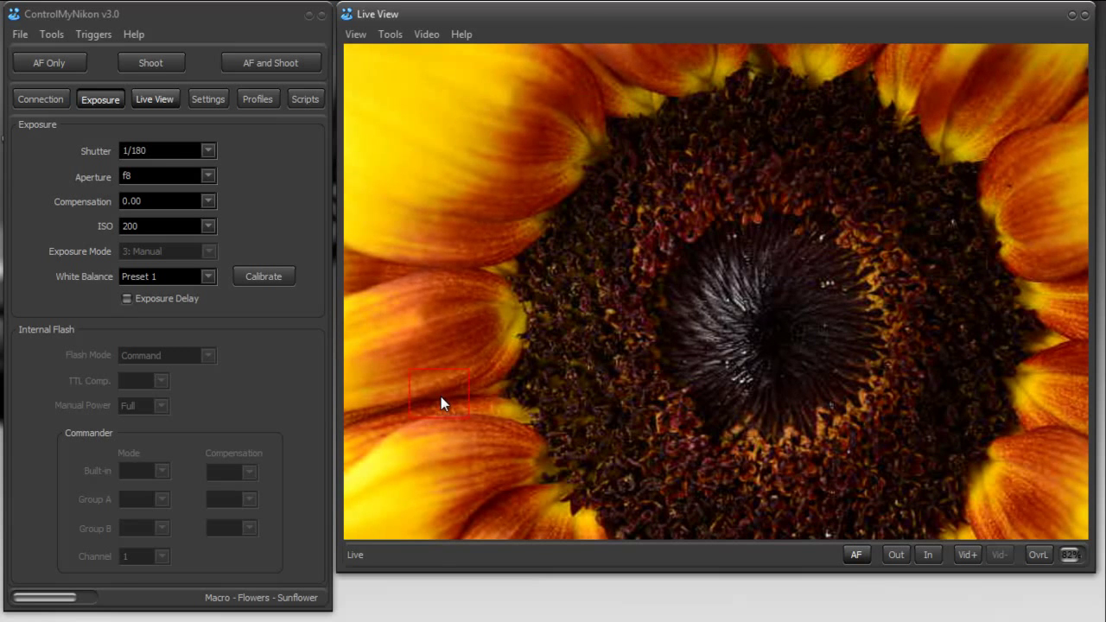
left_click(859, 555)
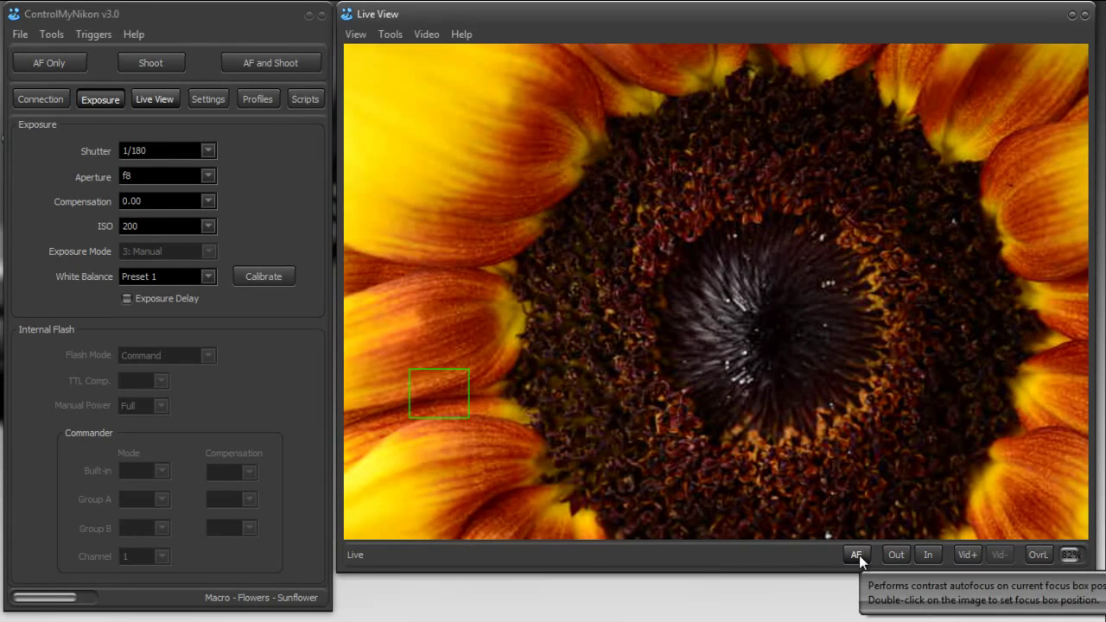
left_click(631, 450)
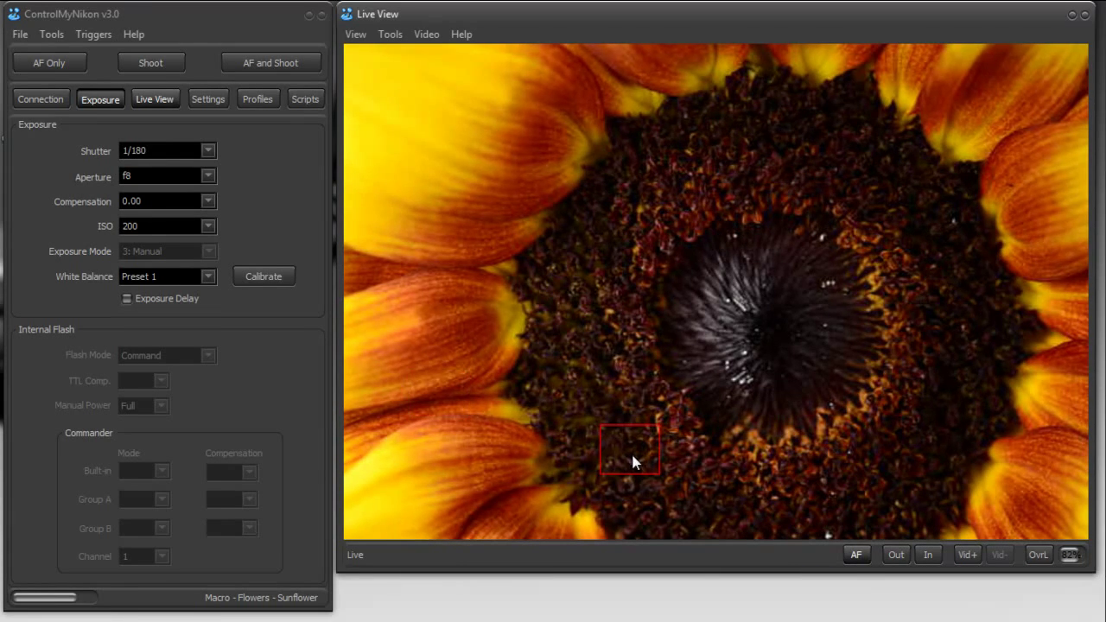
left_click(856, 556)
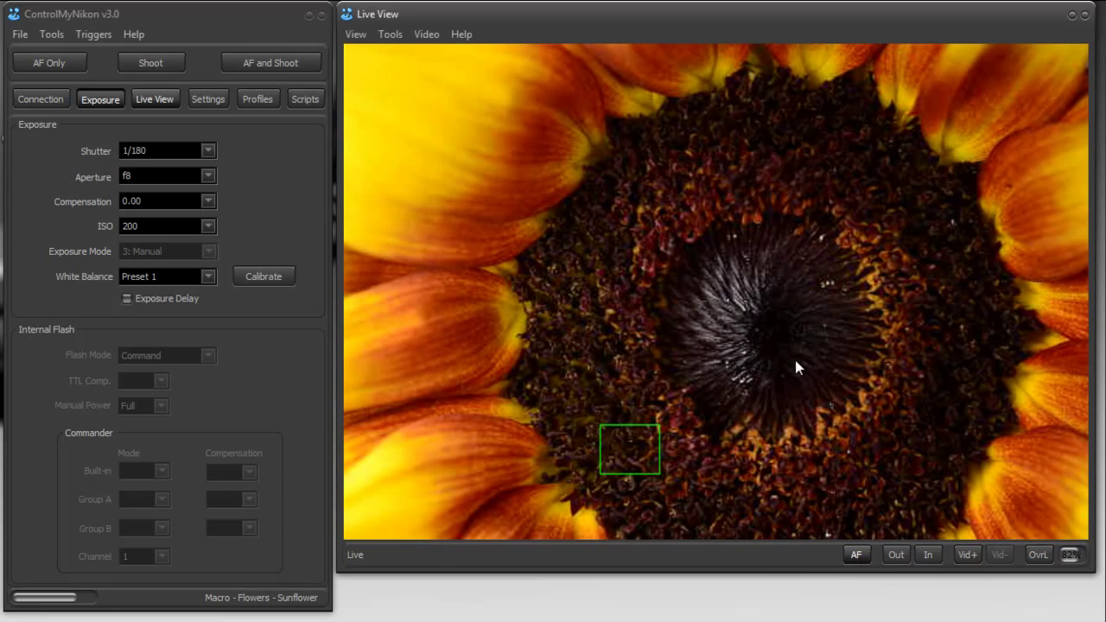
left_click(769, 325)
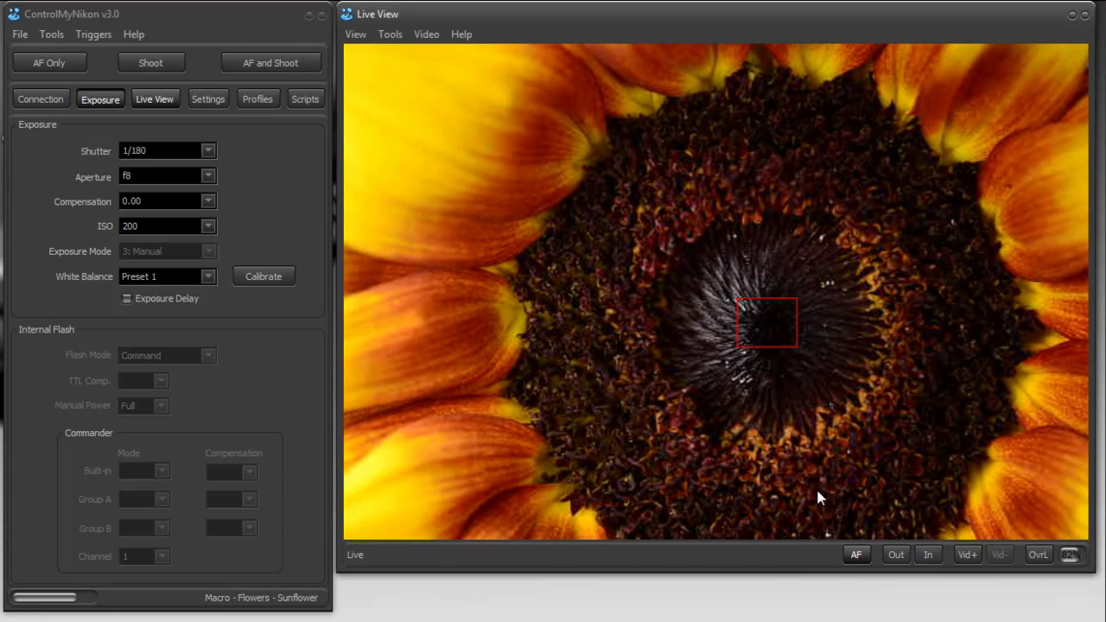
left_click(854, 555)
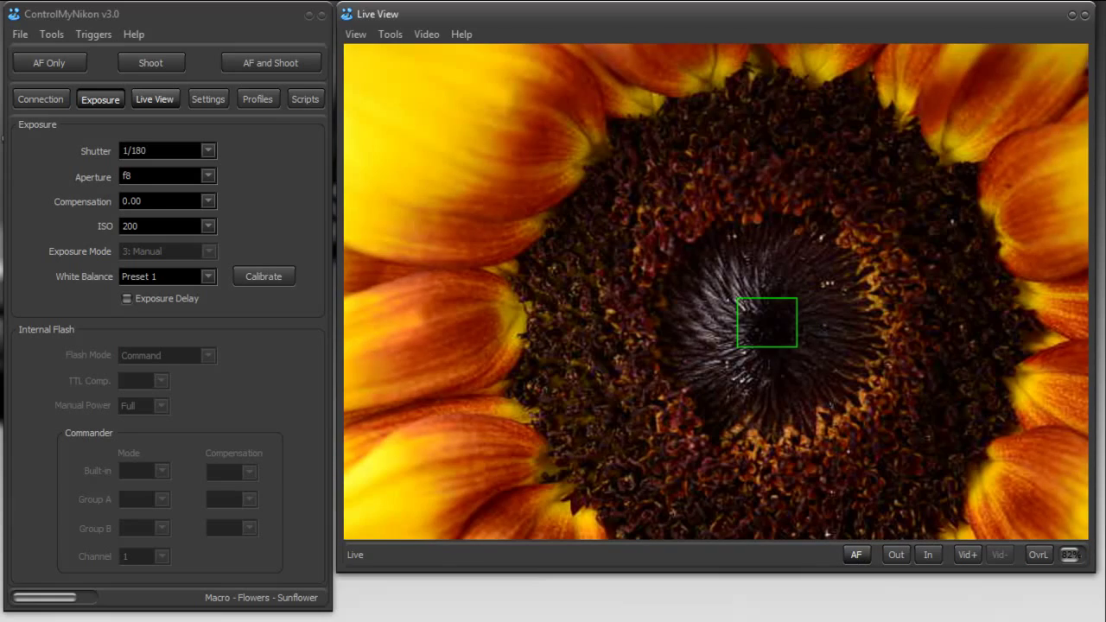
left_click(779, 337)
left_click(854, 555)
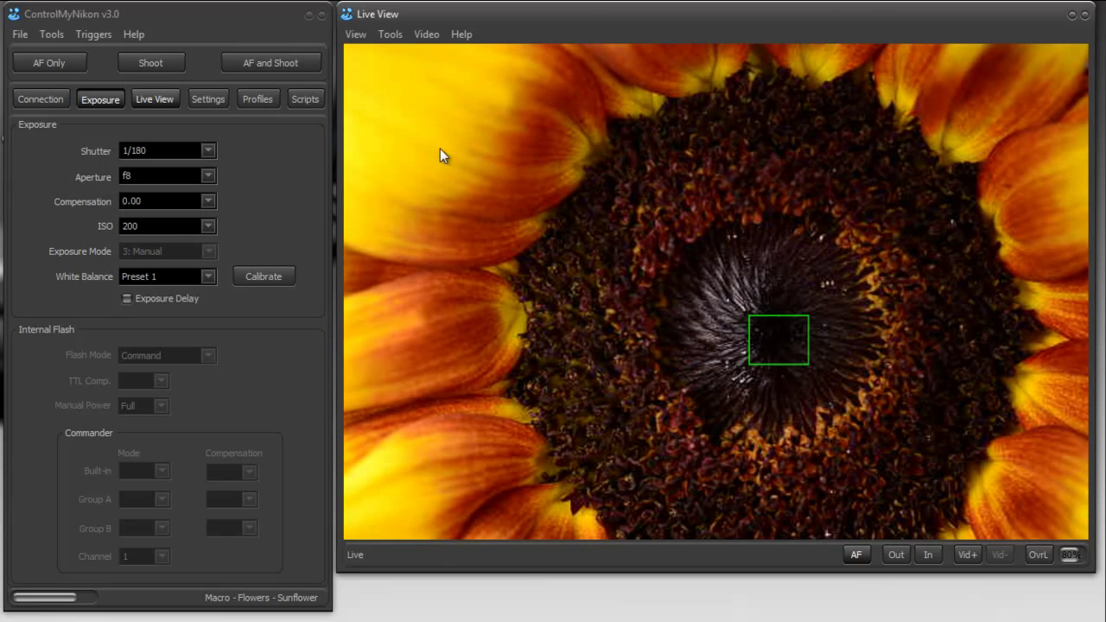
Hide the focus box, then toggle Show Blown Highlights on and off again
left_click(355, 35)
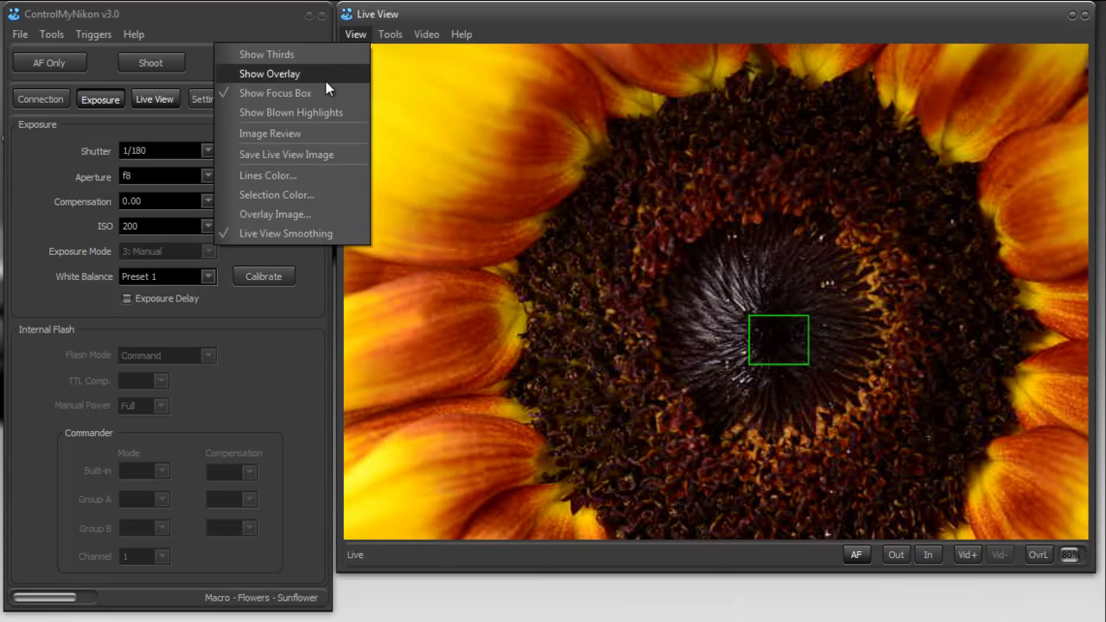
left_click(320, 93)
left_click(355, 35)
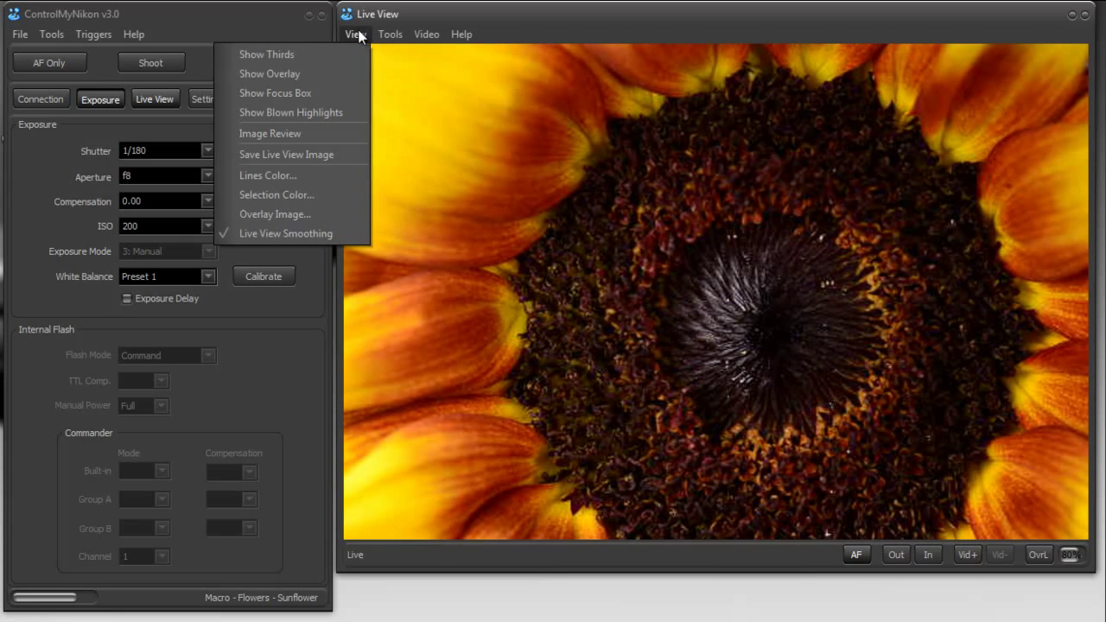
left_click(336, 113)
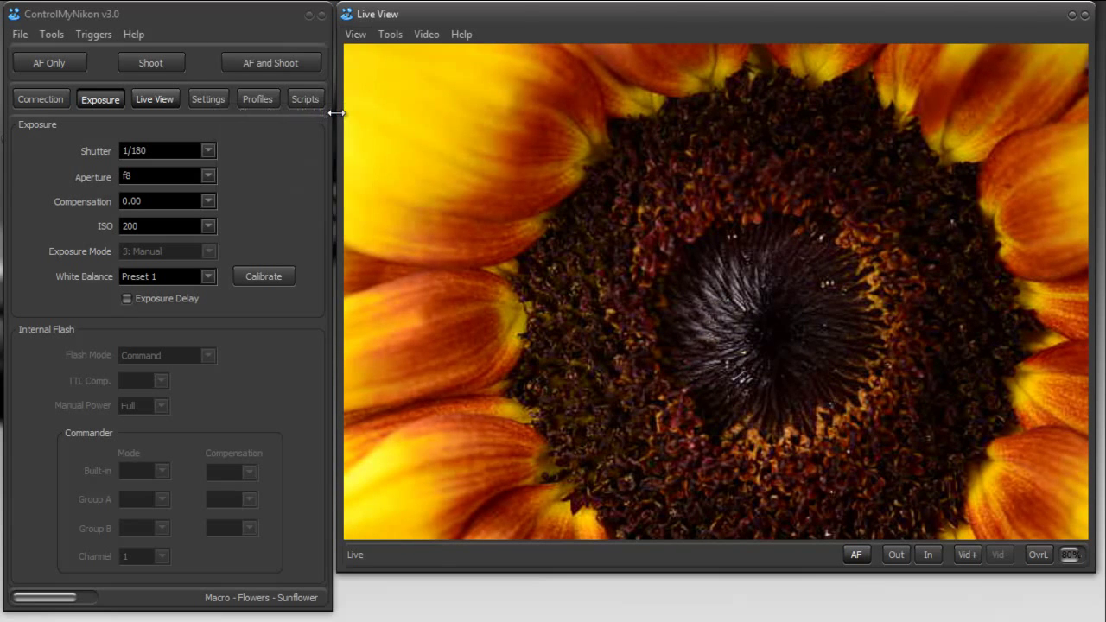
left_click(356, 34)
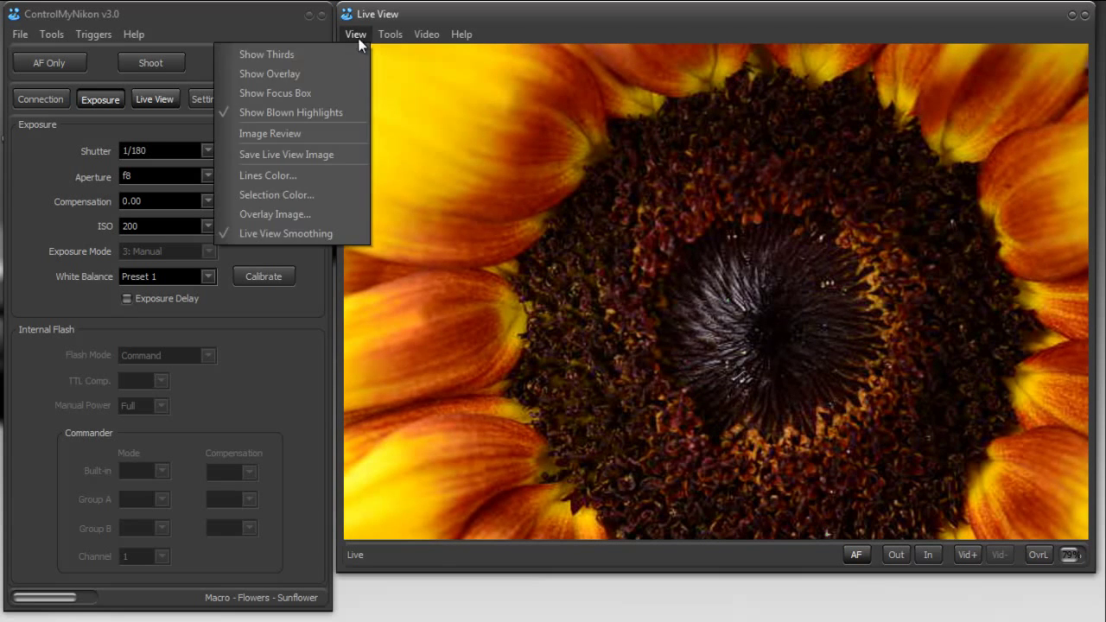
left_click(333, 111)
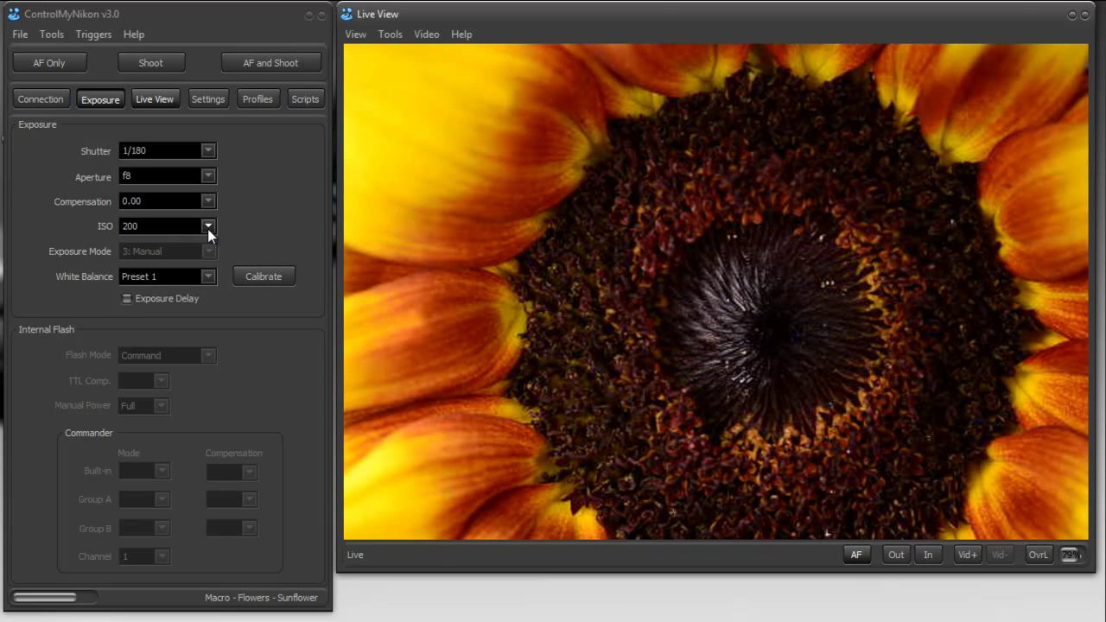
Change the shutter speed to 1/250, then back to 1/180
left_click(207, 151)
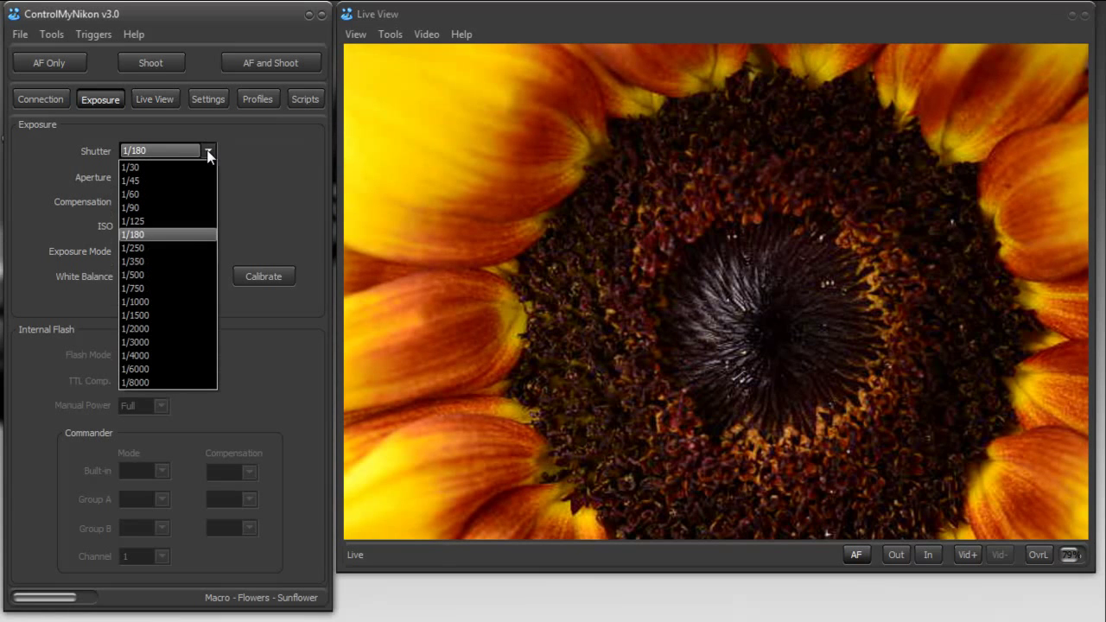
left_click(180, 248)
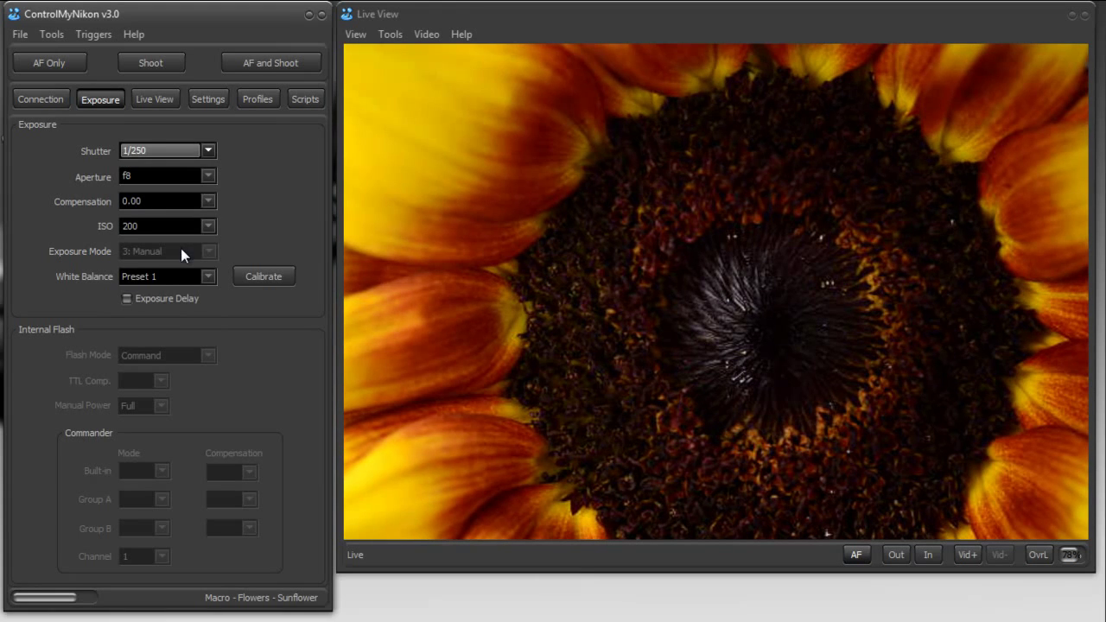
left_click(209, 151)
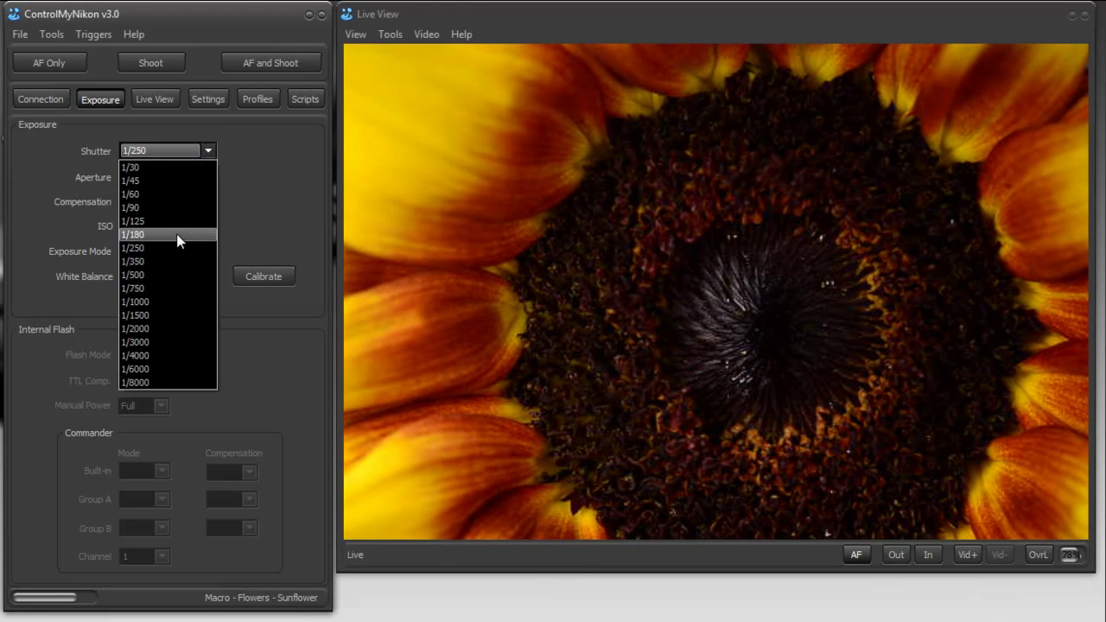
left_click(192, 237)
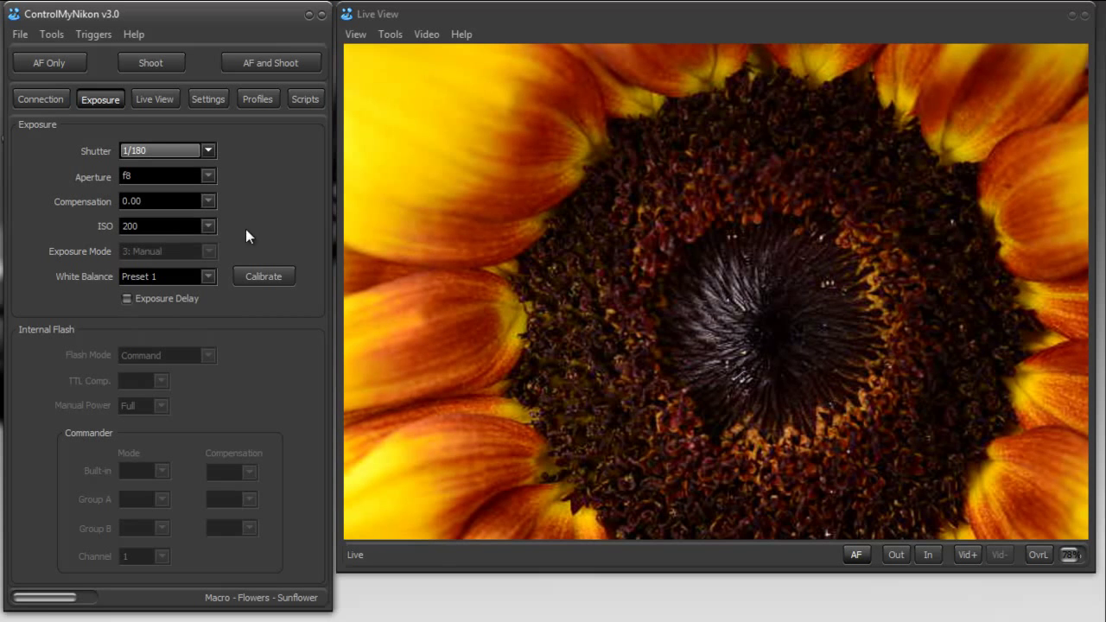
Raise ISO to 800 and turn on the blown-highlights warning
left_click(207, 225)
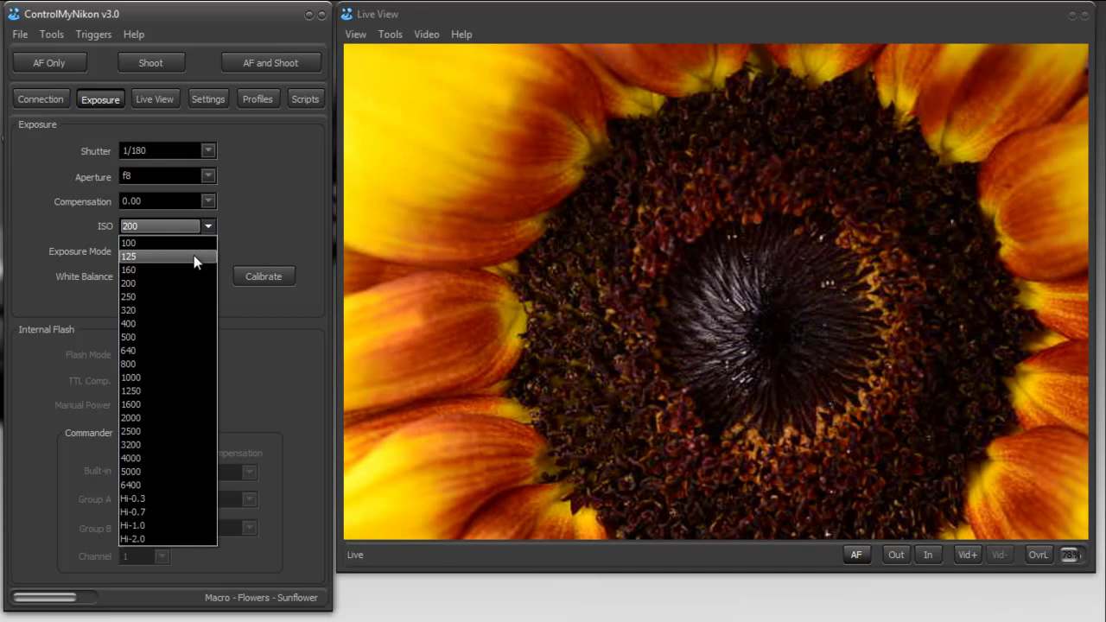
left_click(177, 367)
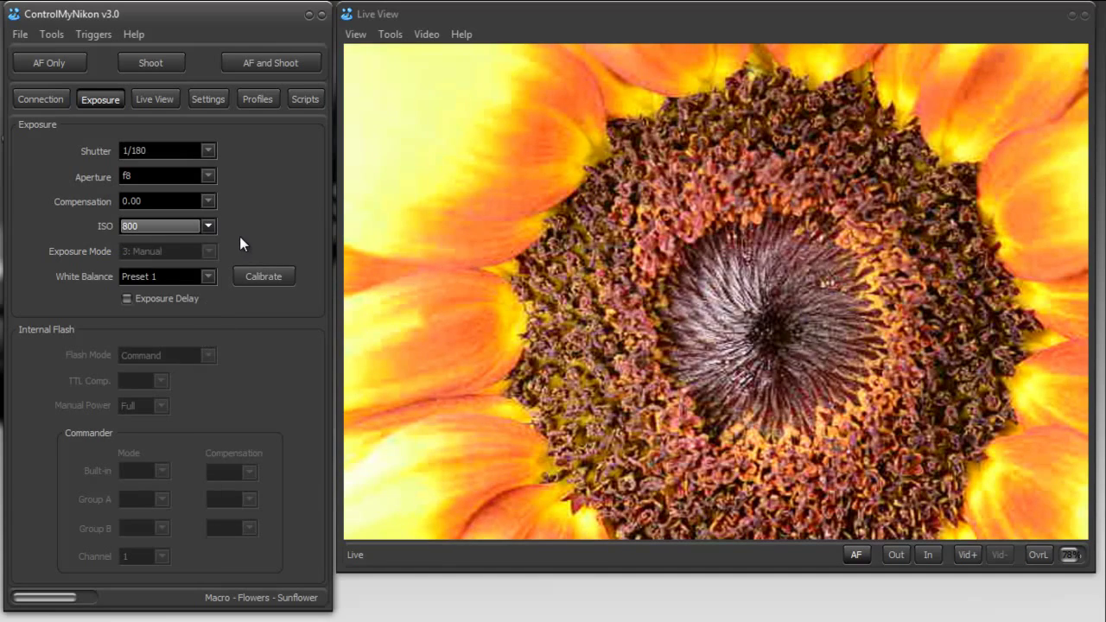
left_click(355, 33)
left_click(322, 115)
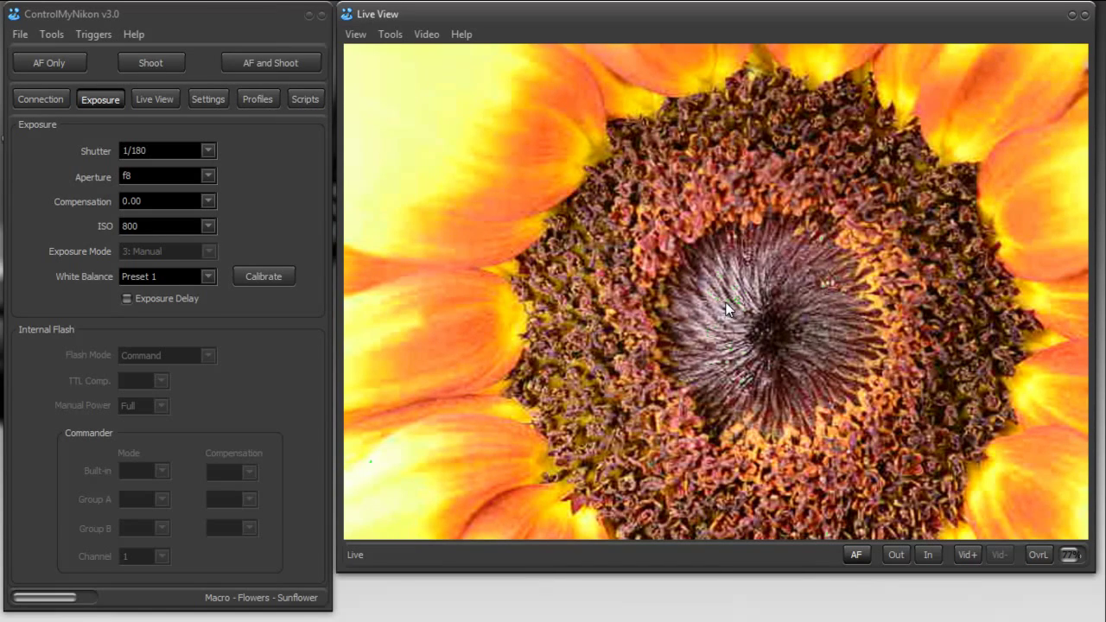
Test ISO 5000 and Hi-2.0, then reset ISO to 200
left_click(210, 225)
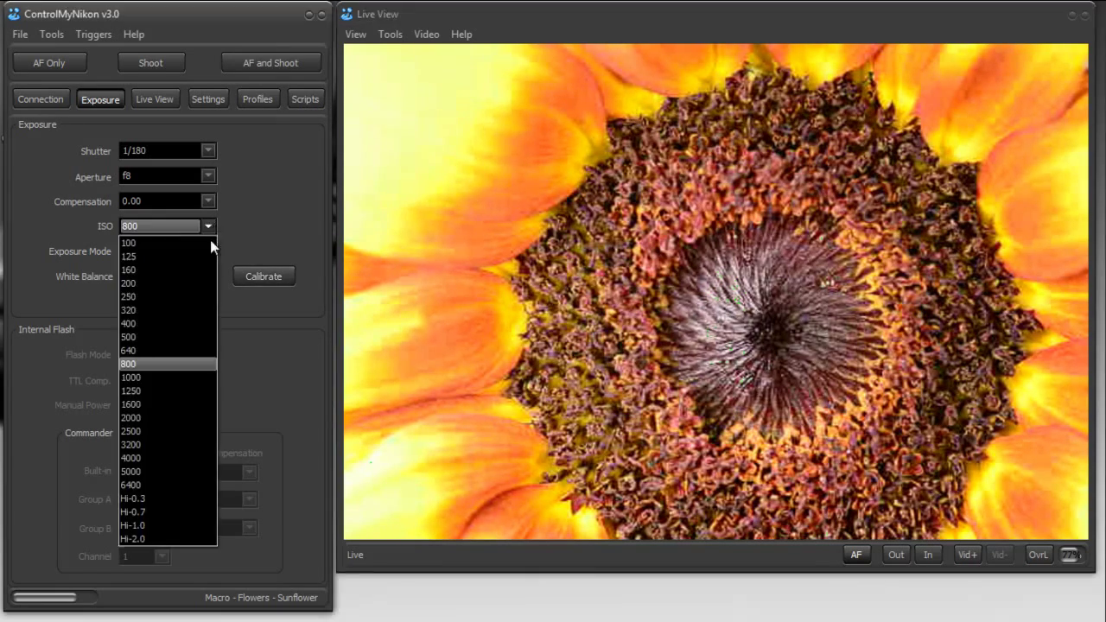
left_click(150, 471)
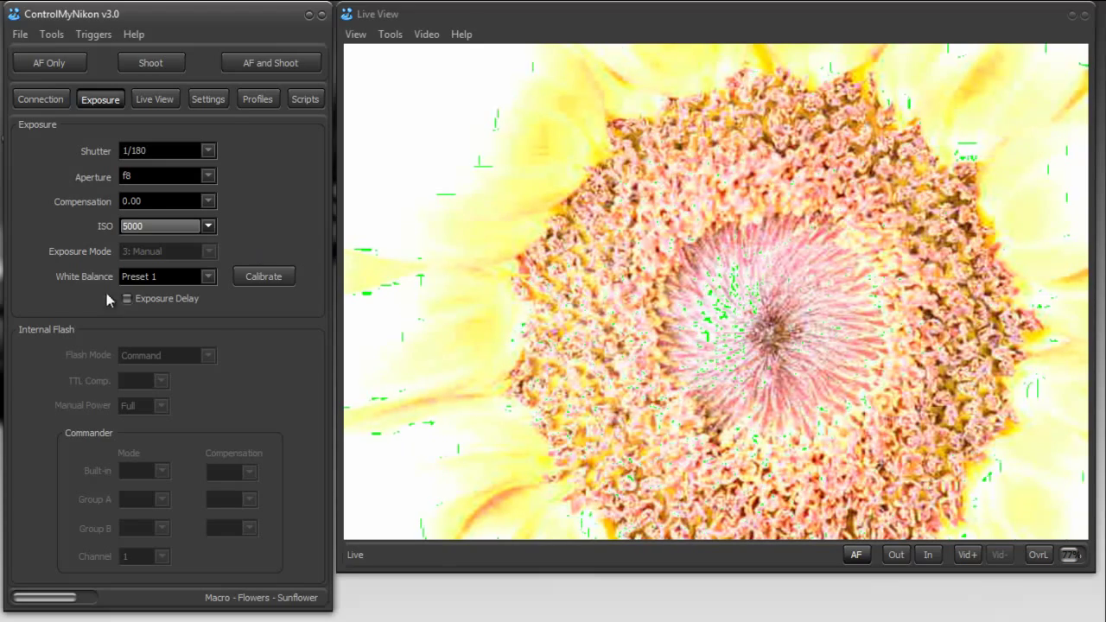
left_click(207, 226)
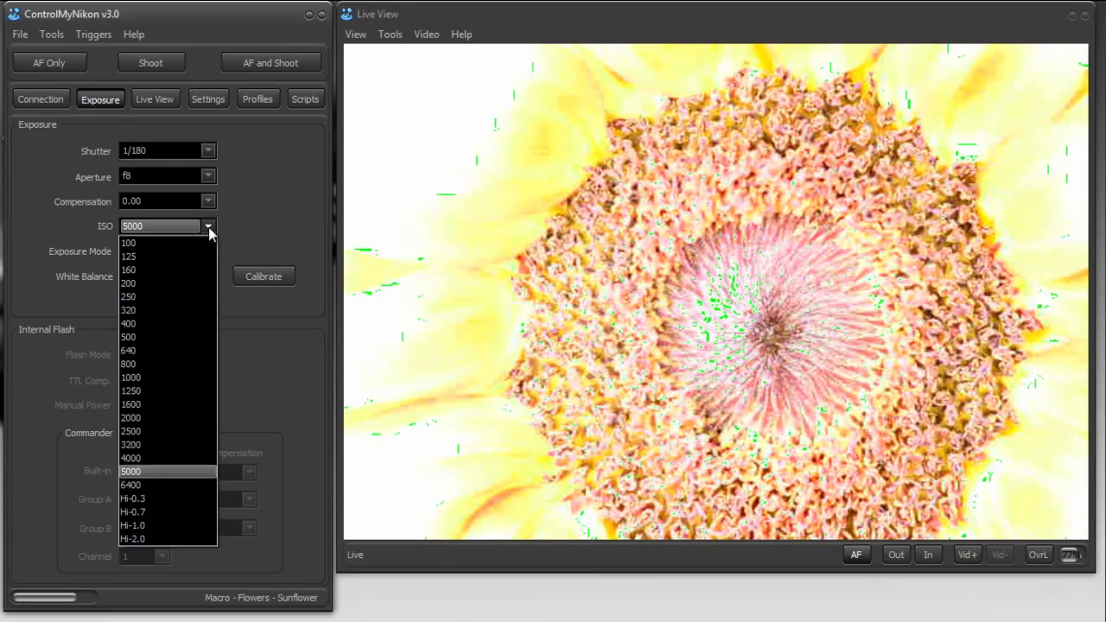
left_click(158, 538)
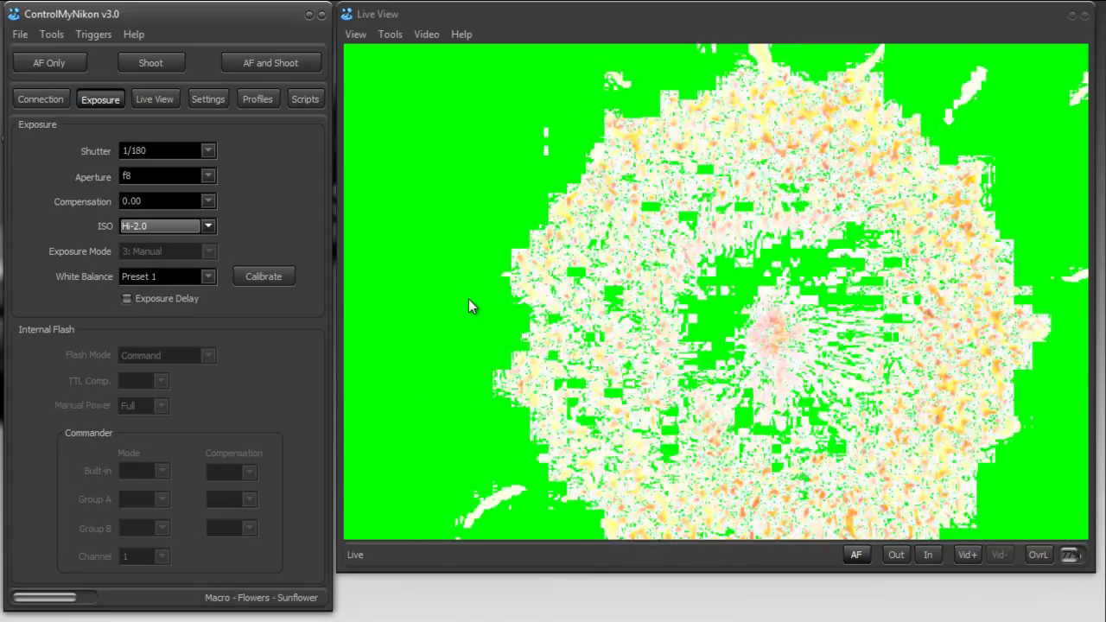
left_click(207, 226)
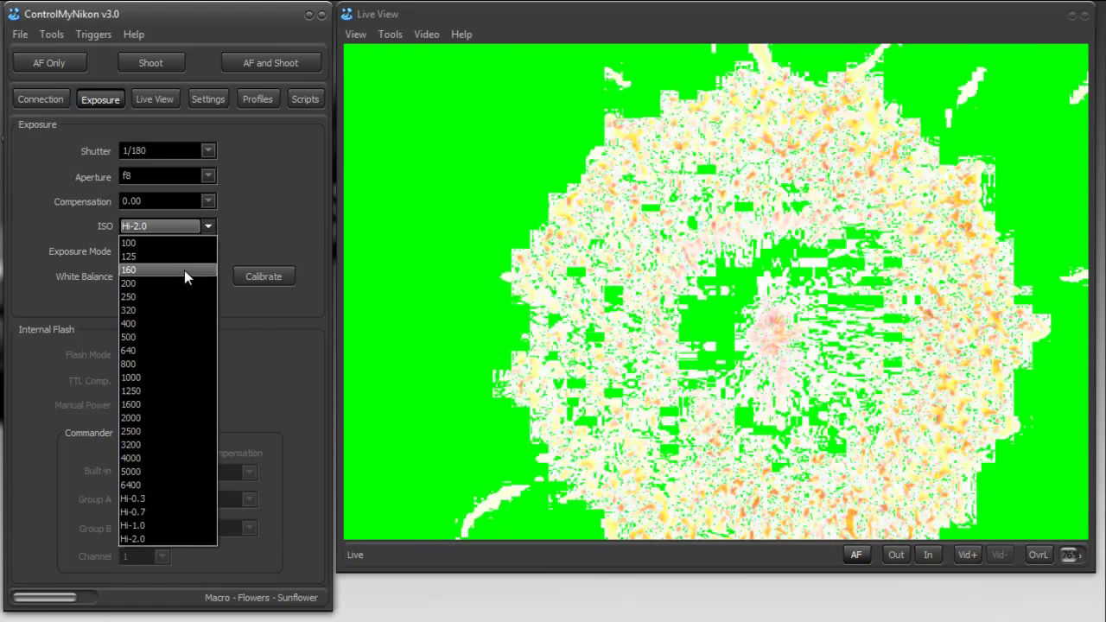
left_click(185, 283)
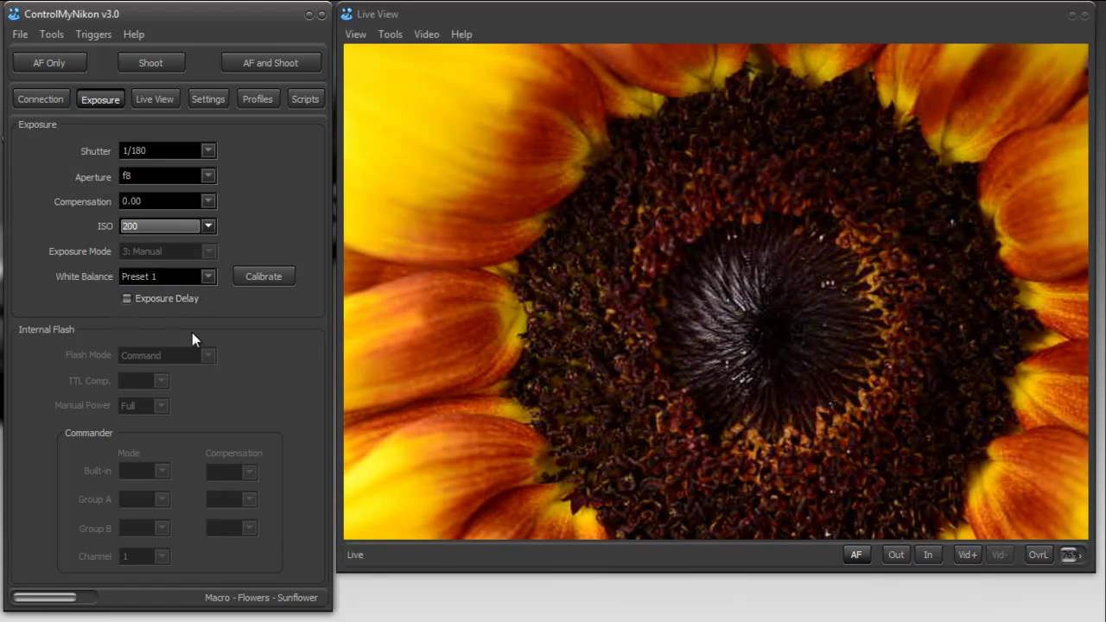
left_click(209, 274)
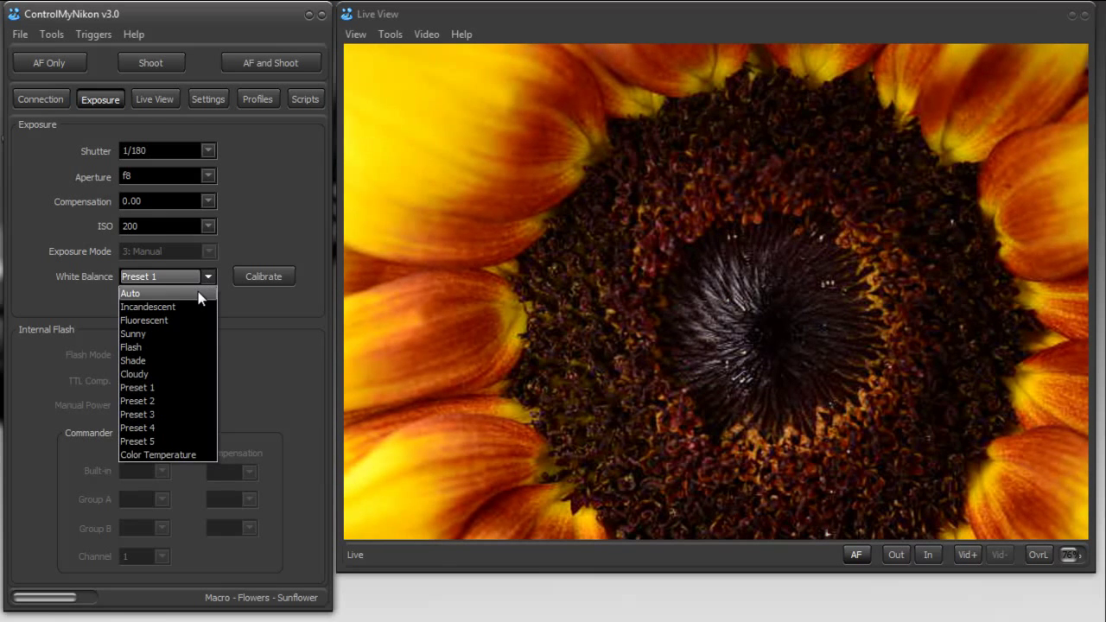
left_click(197, 293)
left_click(210, 275)
left_click(179, 385)
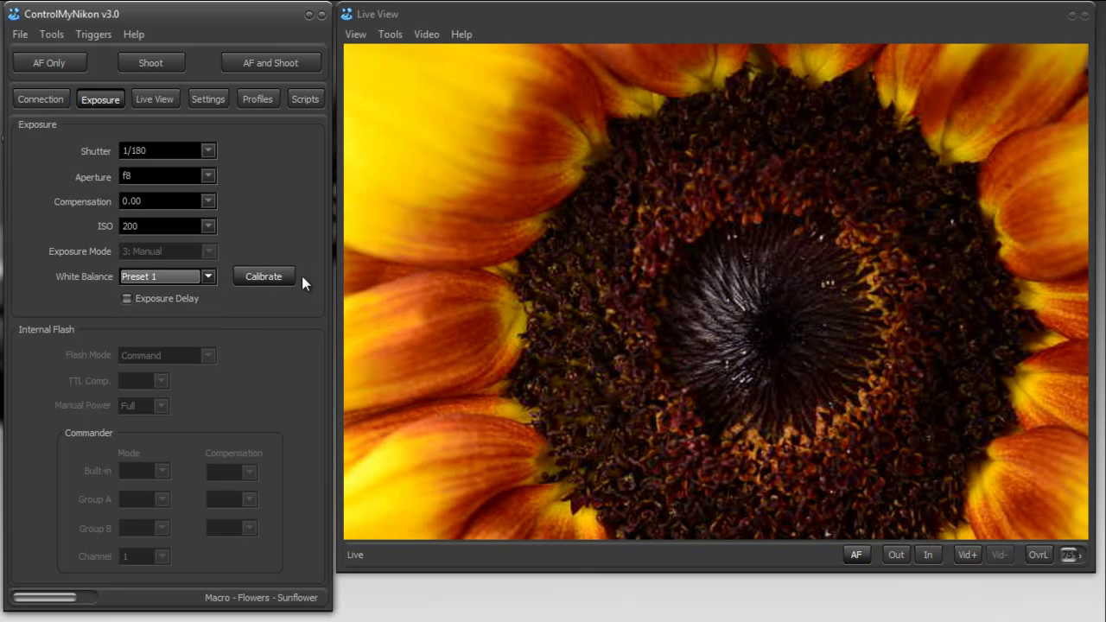
left_click(263, 276)
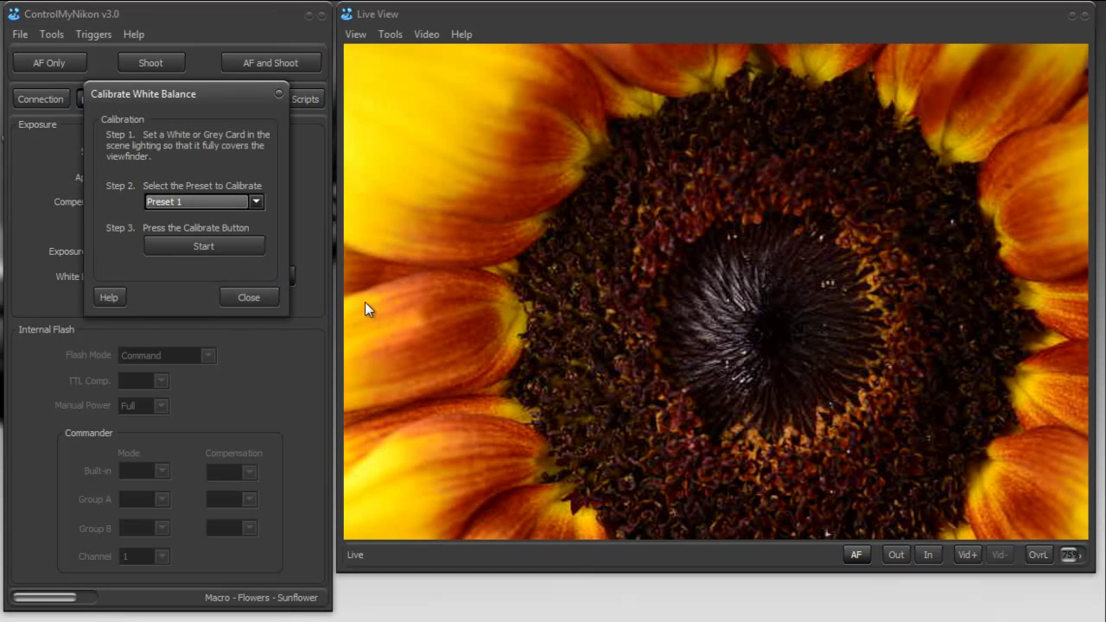
left_click(248, 298)
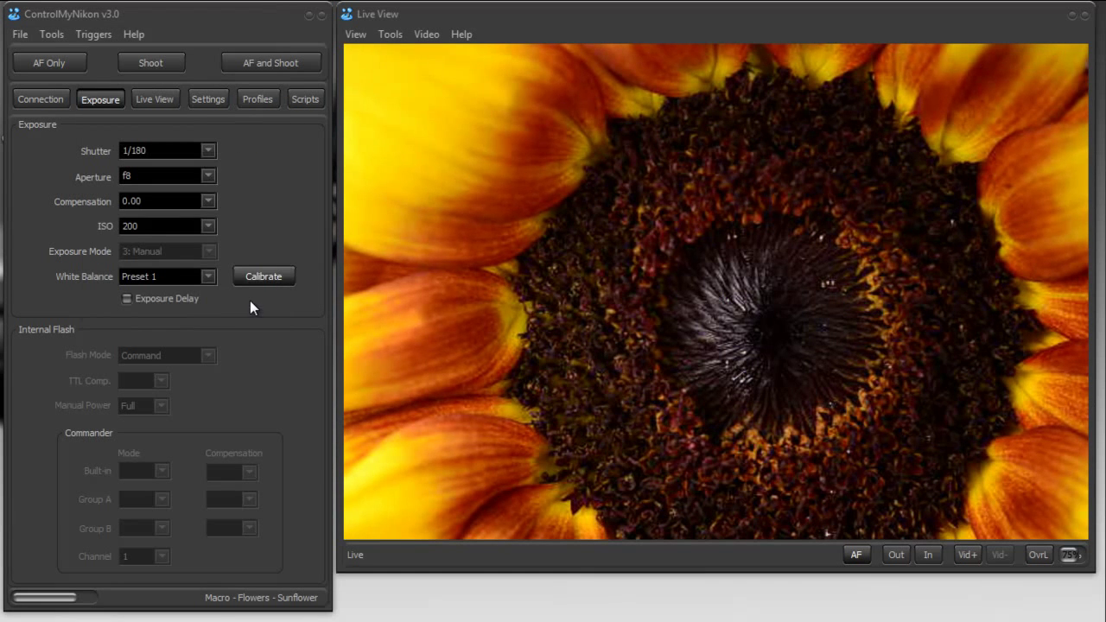
left_click(209, 177)
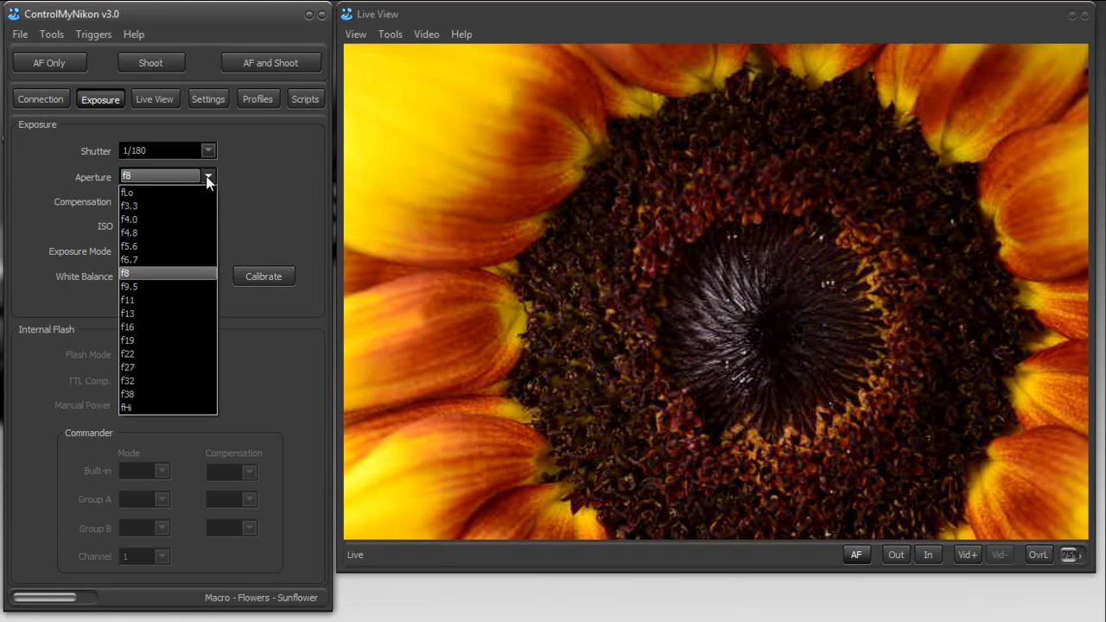
left_click(176, 329)
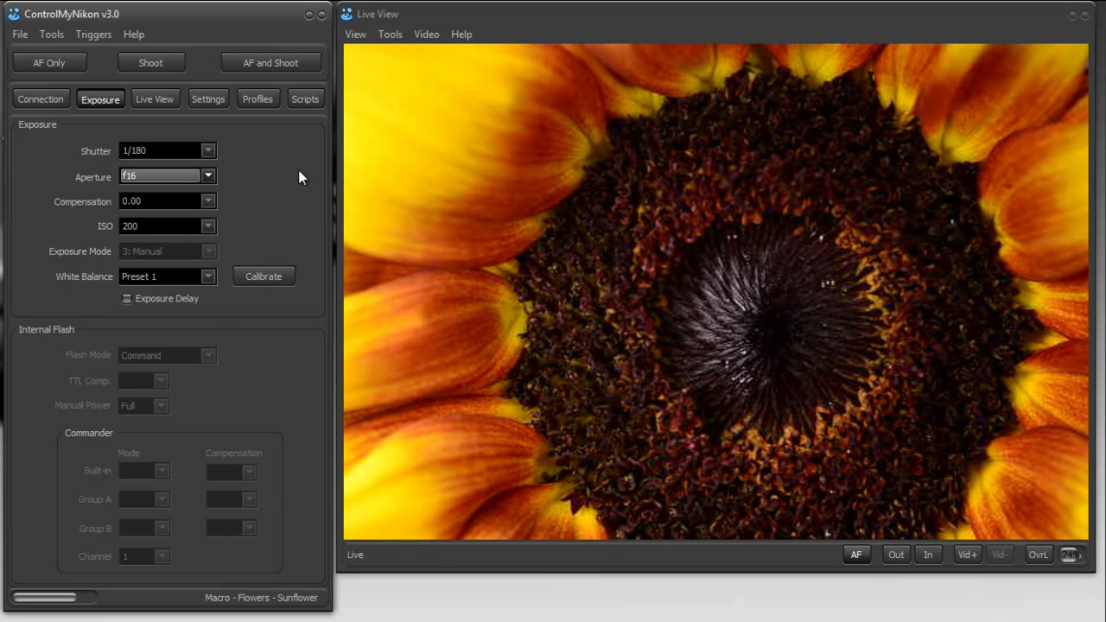
left_click(156, 101)
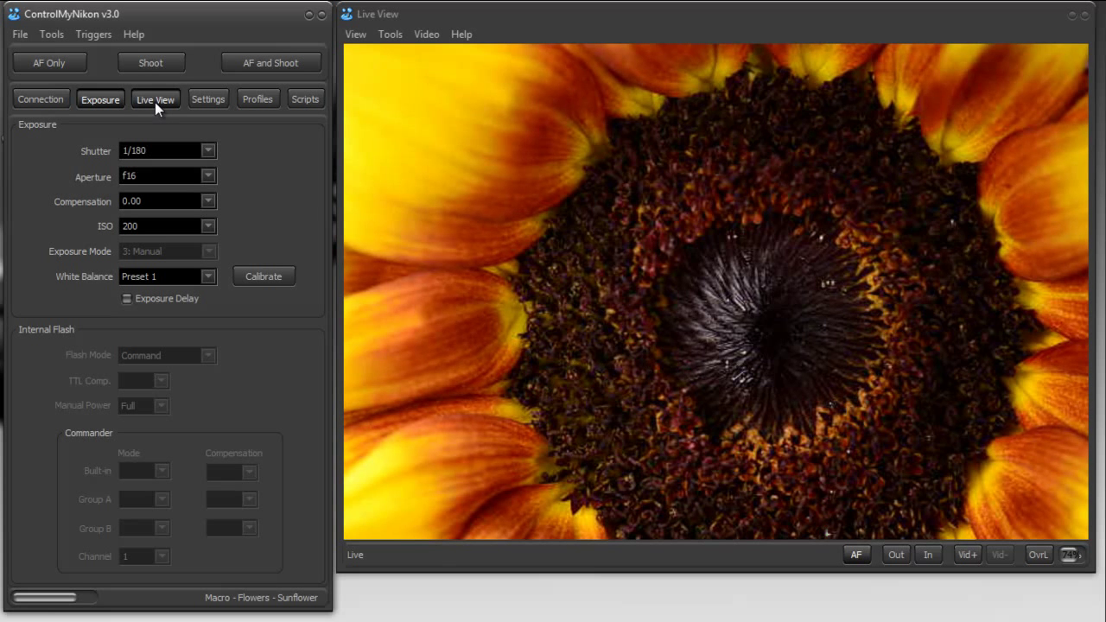
scroll(210, 180, "up", 4)
left_click(209, 178)
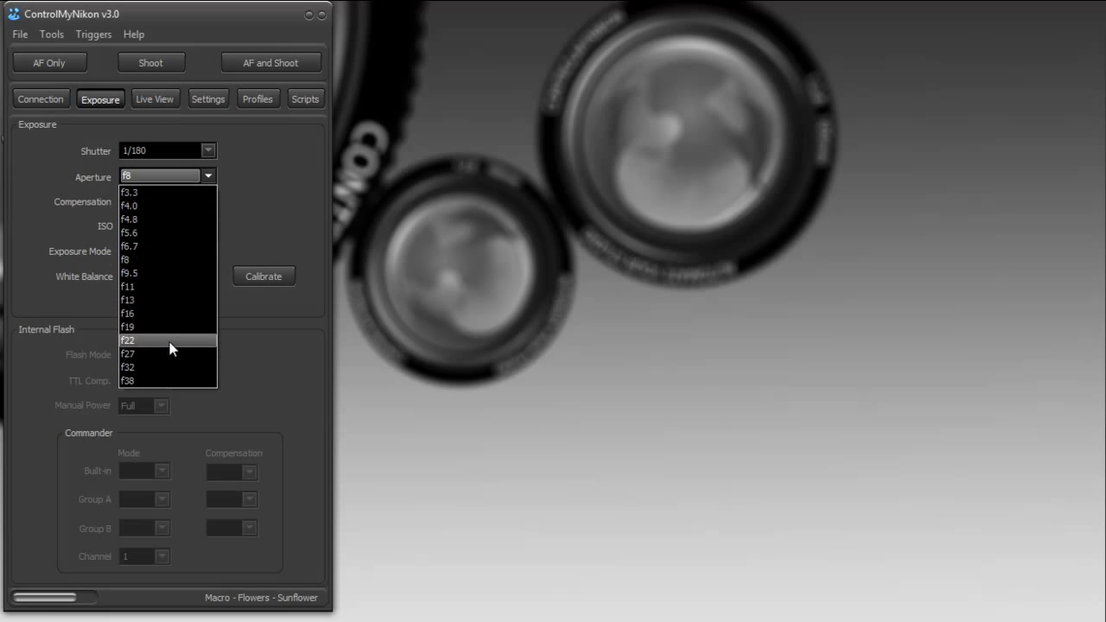
left_click(170, 315)
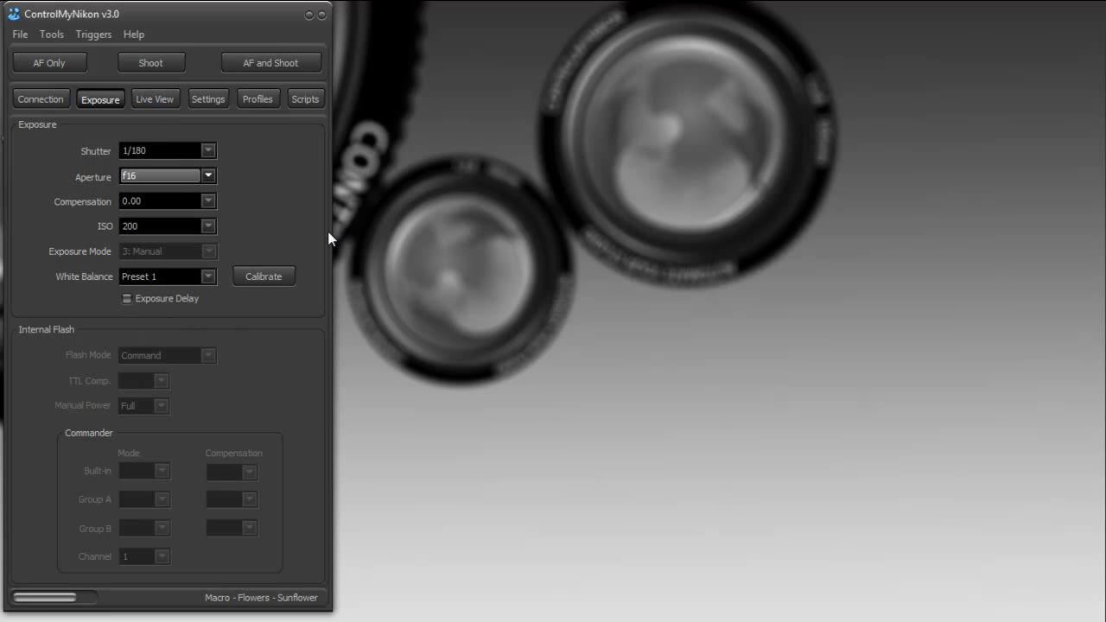
left_click(152, 101)
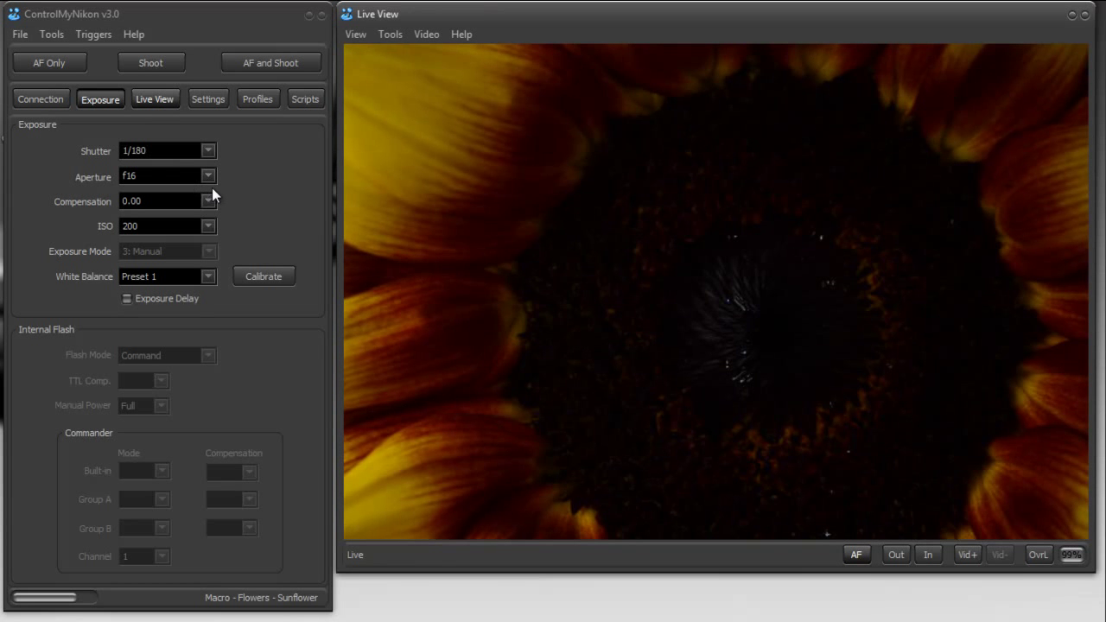
left_click(164, 98)
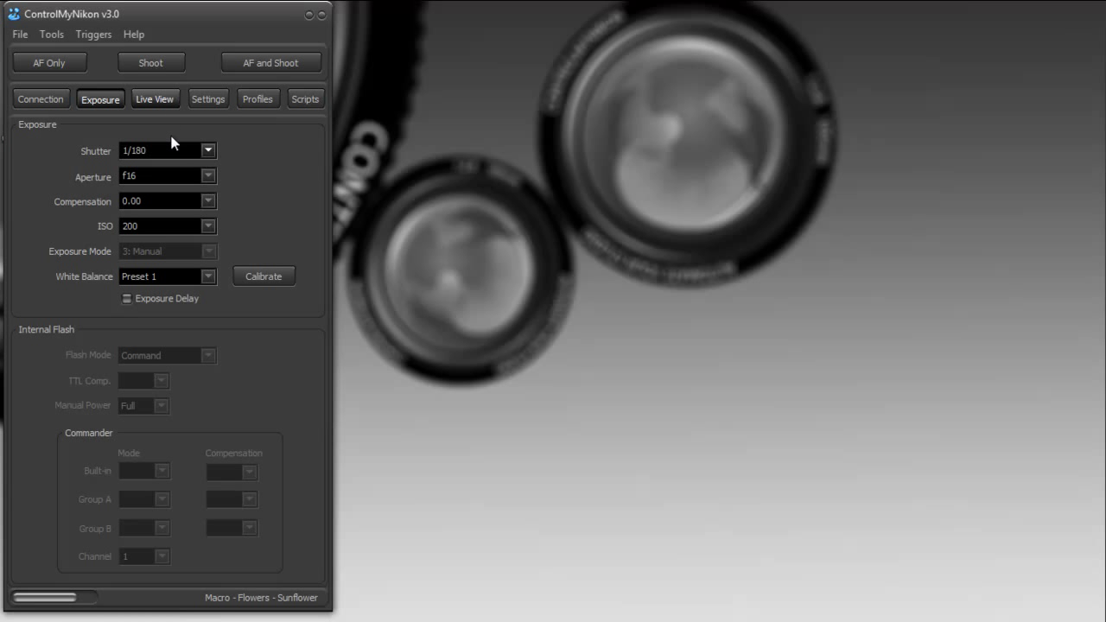
left_click(209, 175)
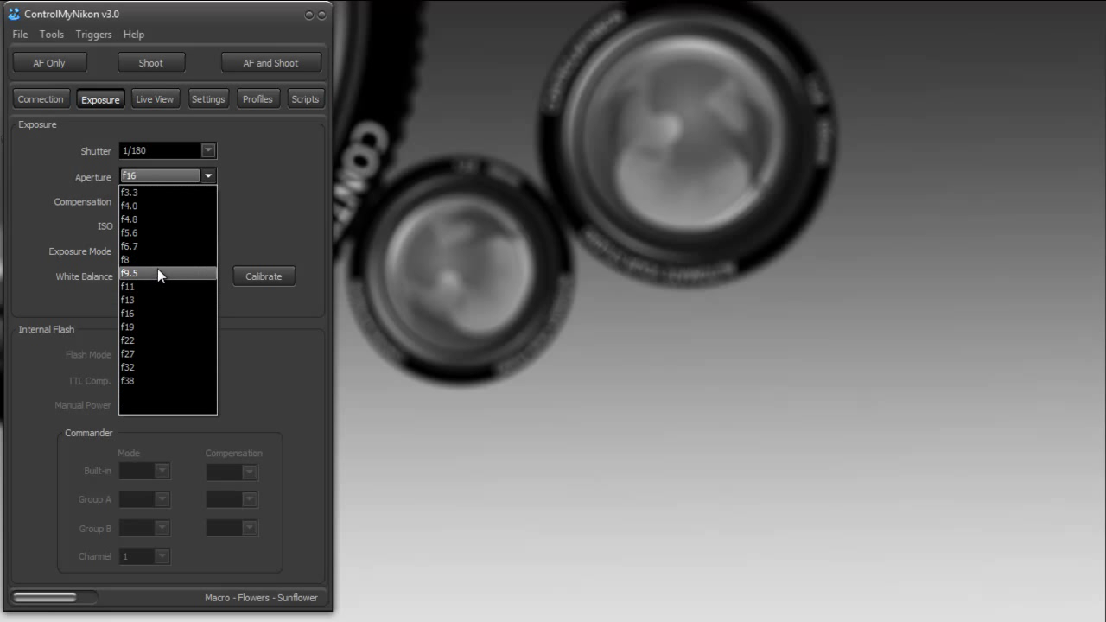
left_click(158, 261)
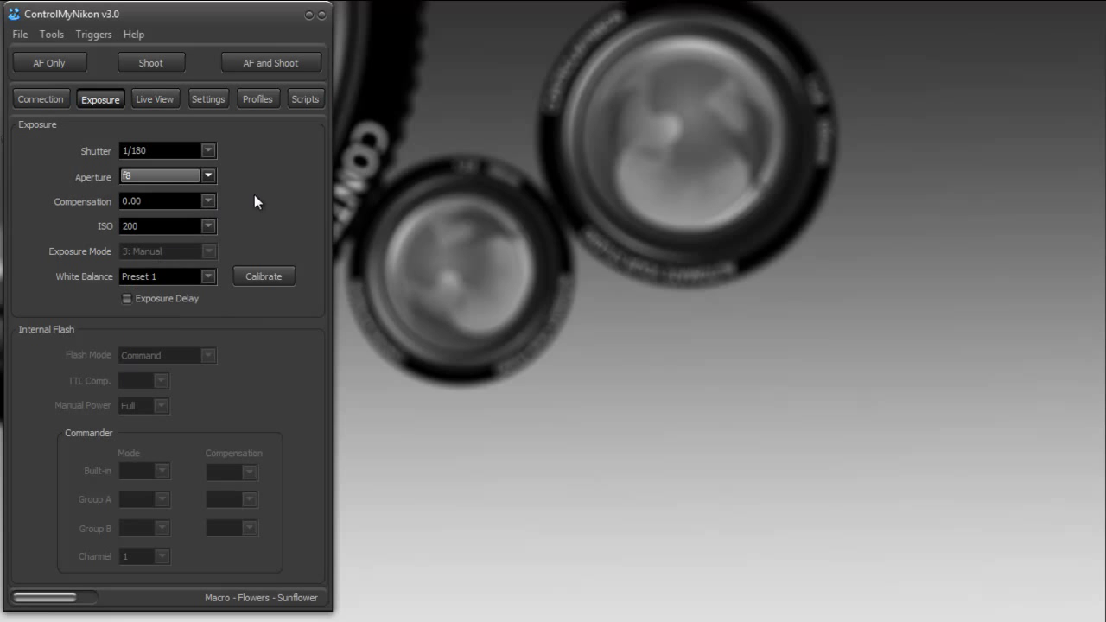
left_click(170, 101)
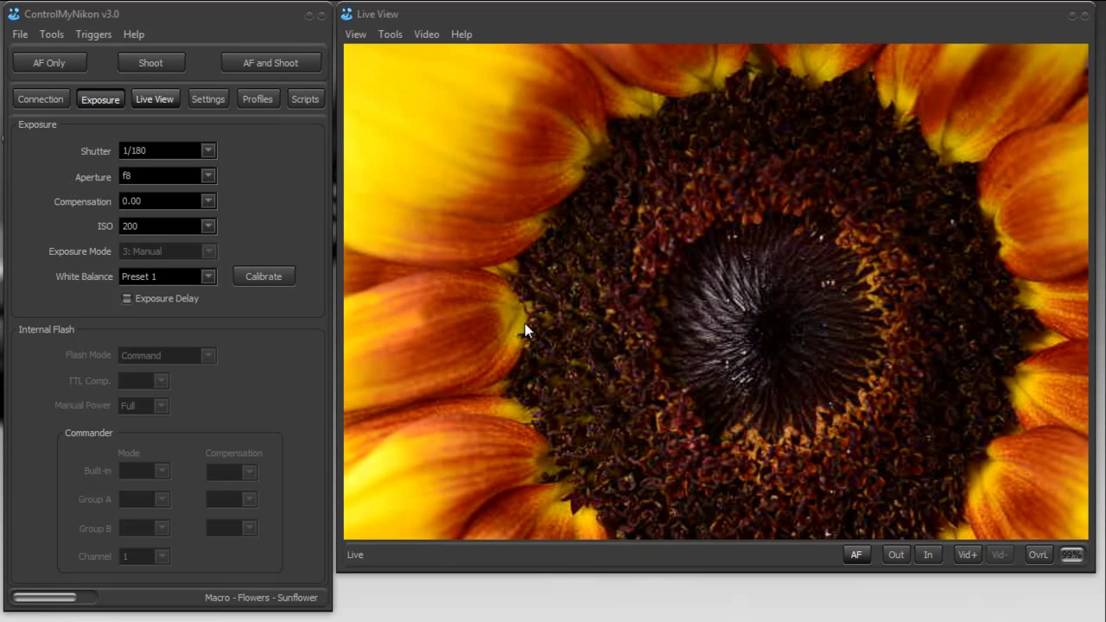
Turn off blown-highlights flagging, toggle Image Review, and shrink Live View to a small window
left_click(355, 36)
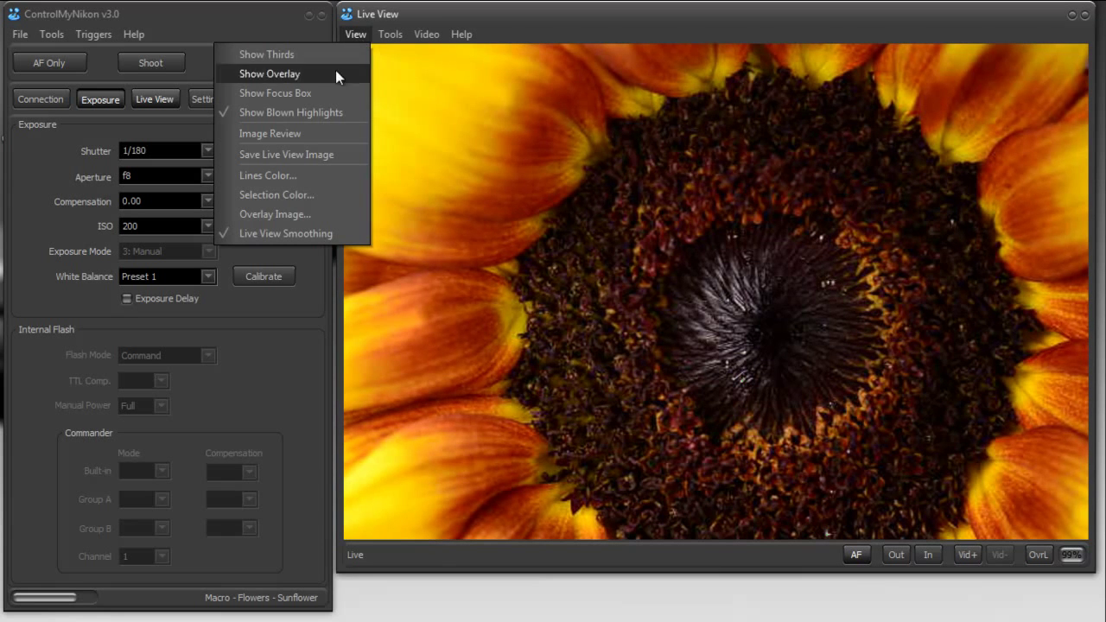
left_click(332, 112)
left_click(355, 34)
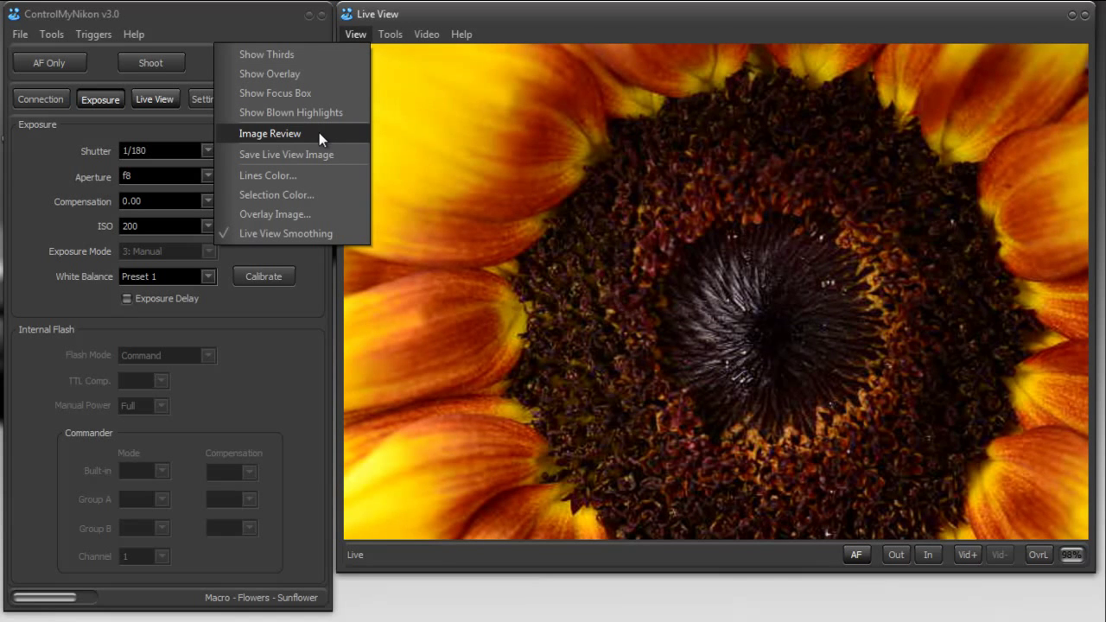
left_click(502, 10)
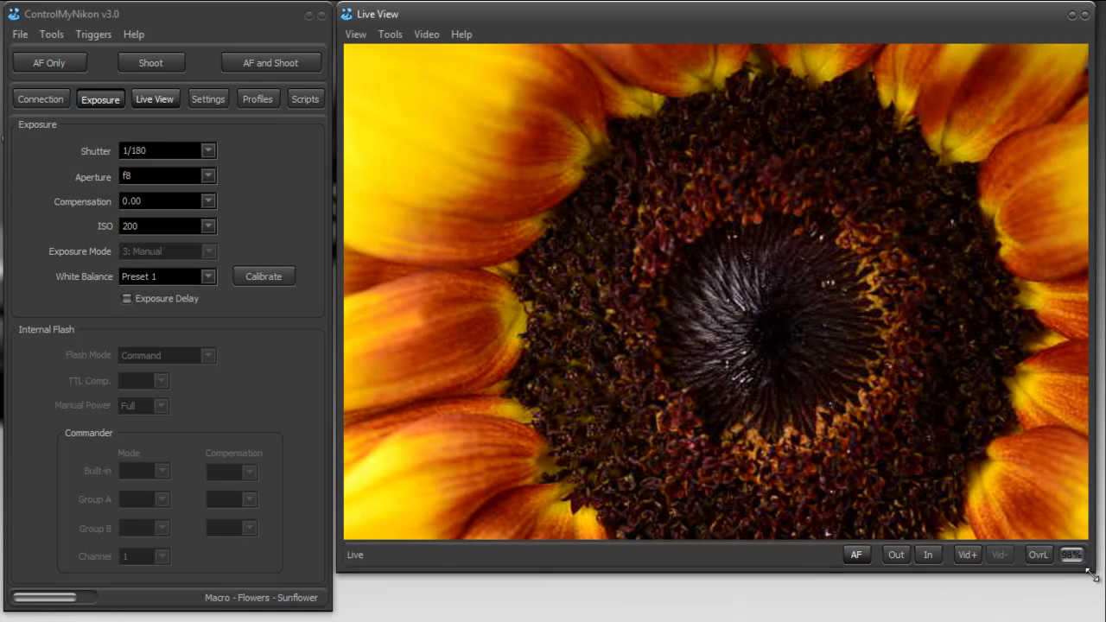
left_click_drag(1090, 568, 650, 269)
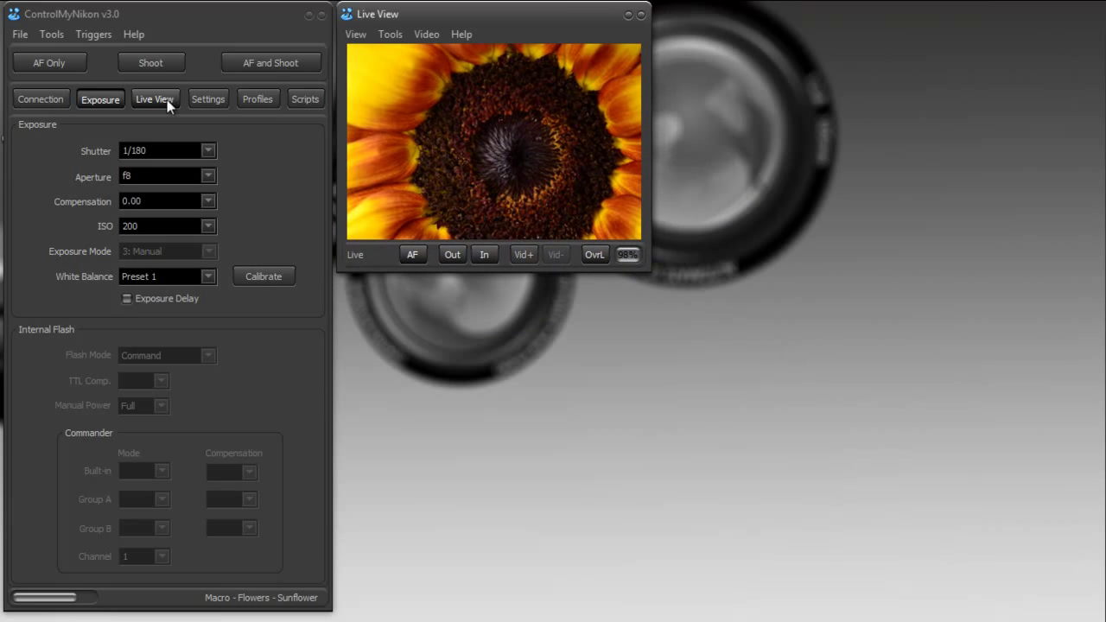
Open the Image Viewer, enlarge it, and shoot a photo of the sunflower
left_click(50, 34)
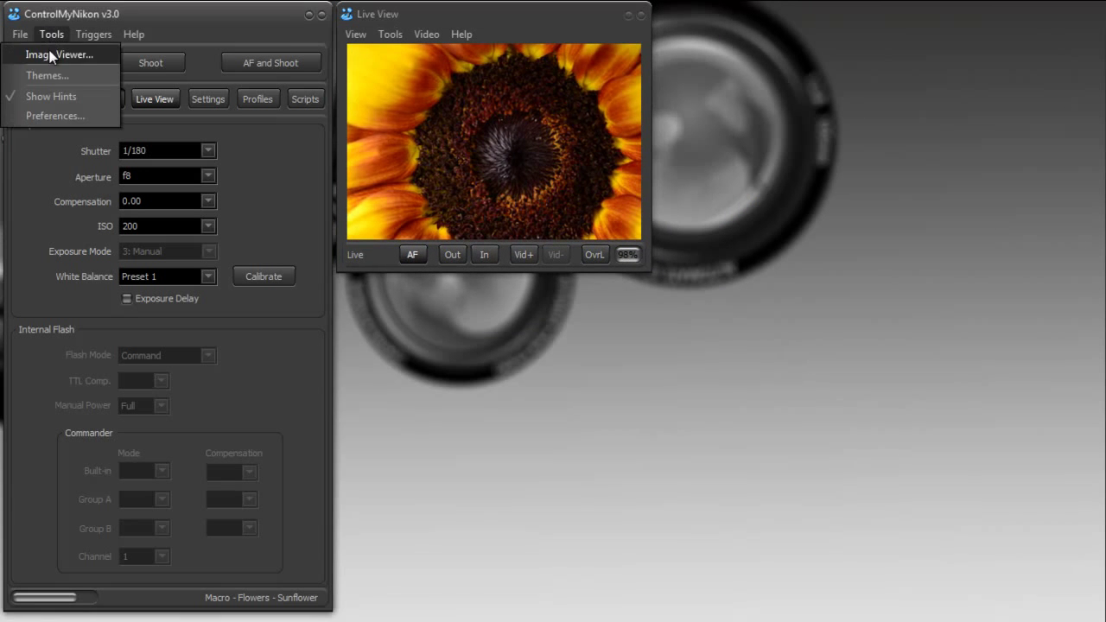
left_click(52, 53)
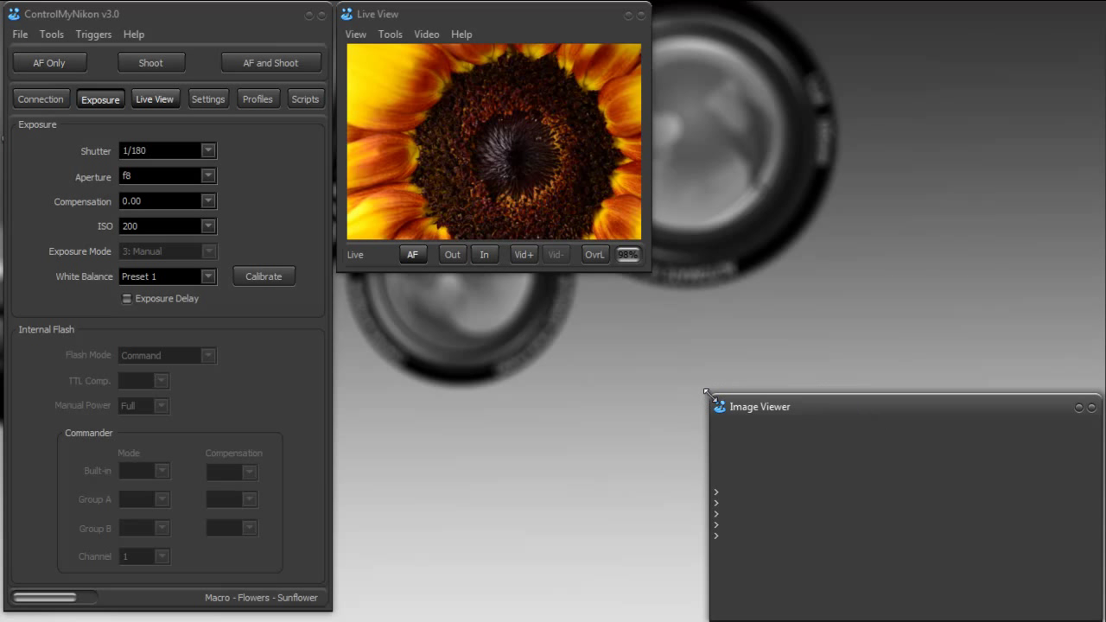
left_click_drag(706, 391, 580, 288)
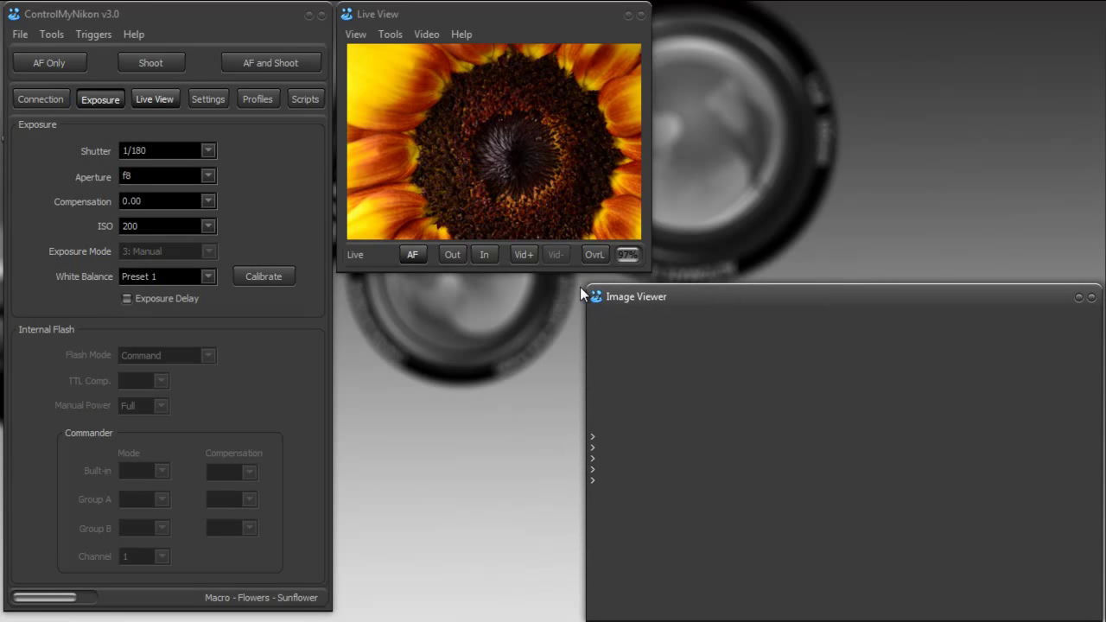
left_click(152, 62)
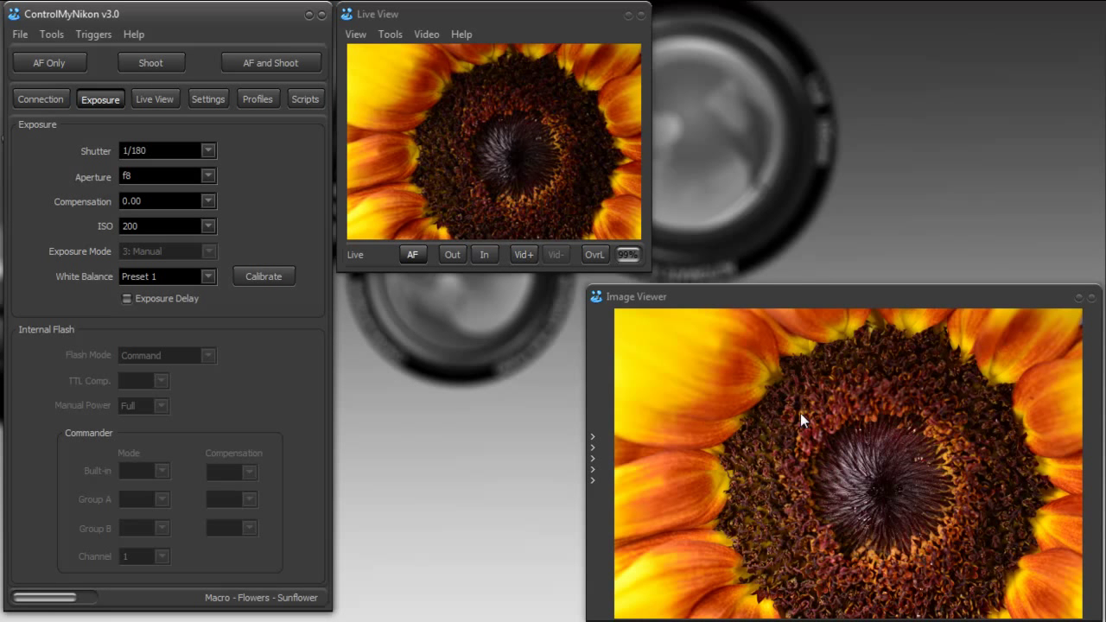
Resize the Image Viewer and Live View so the captured shot sits beside the feed
left_click_drag(585, 284, 718, 381)
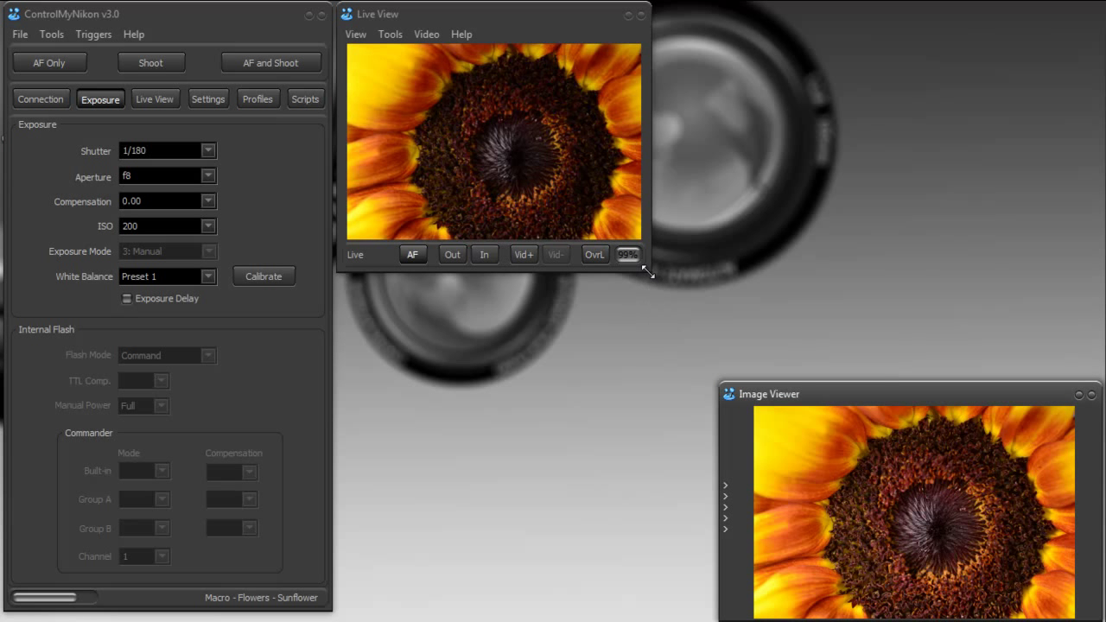
left_click_drag(649, 275, 688, 304)
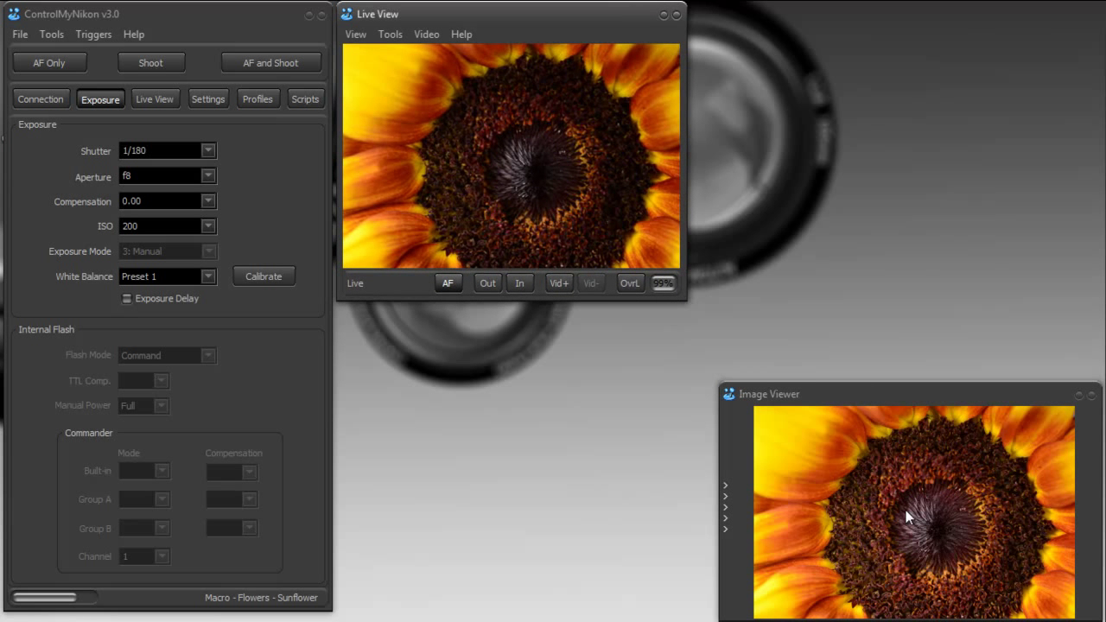
left_click_drag(782, 382, 775, 338)
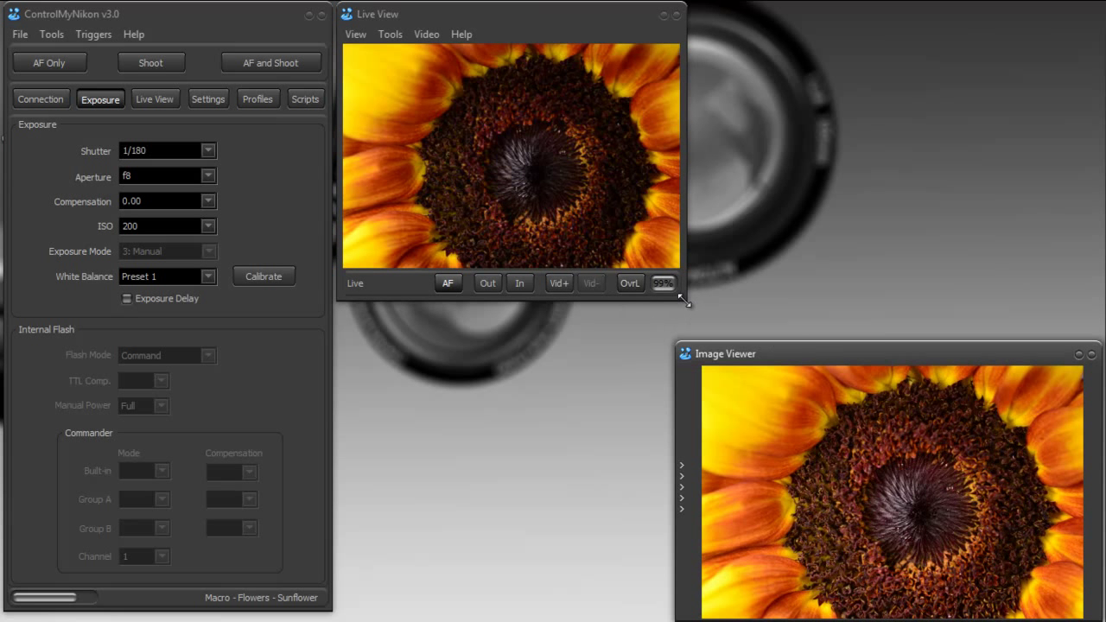
left_click_drag(686, 300, 708, 325)
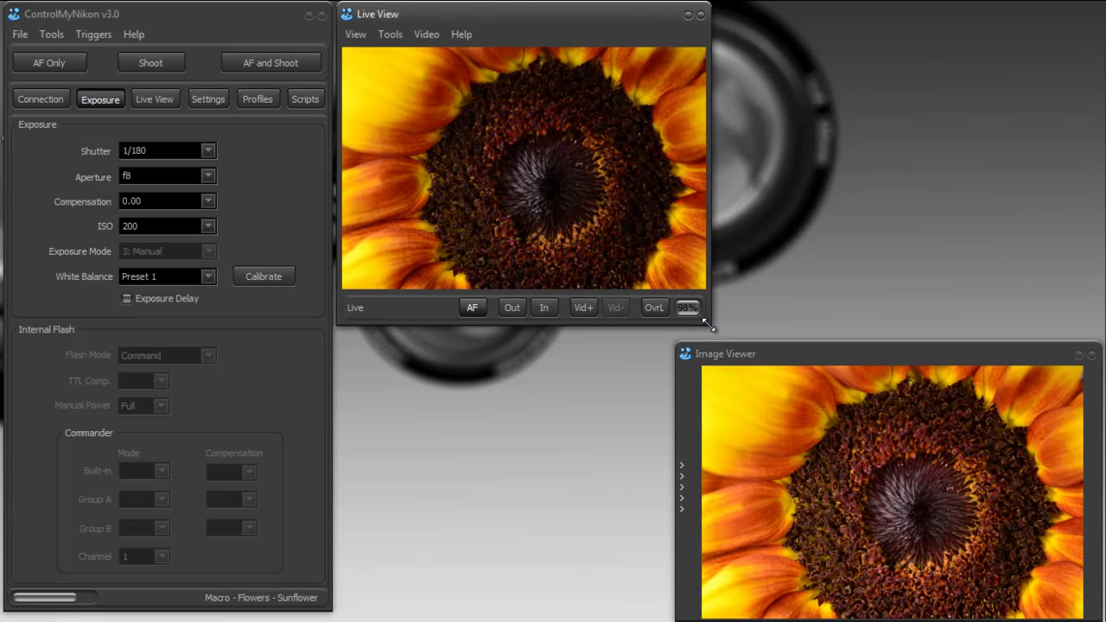
left_click(819, 365)
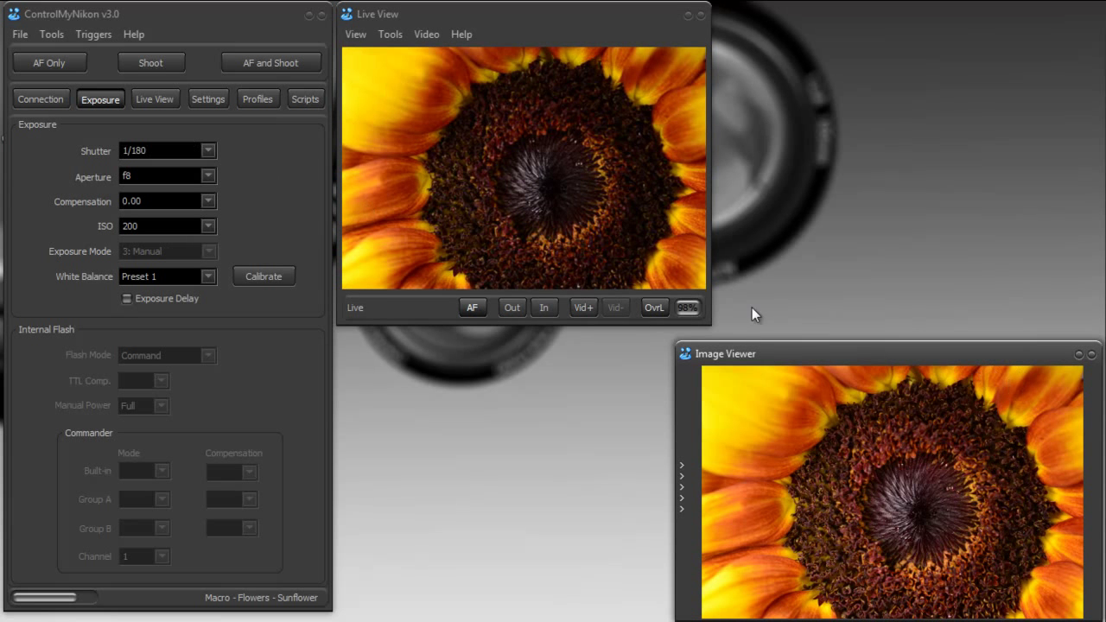
left_click(51, 33)
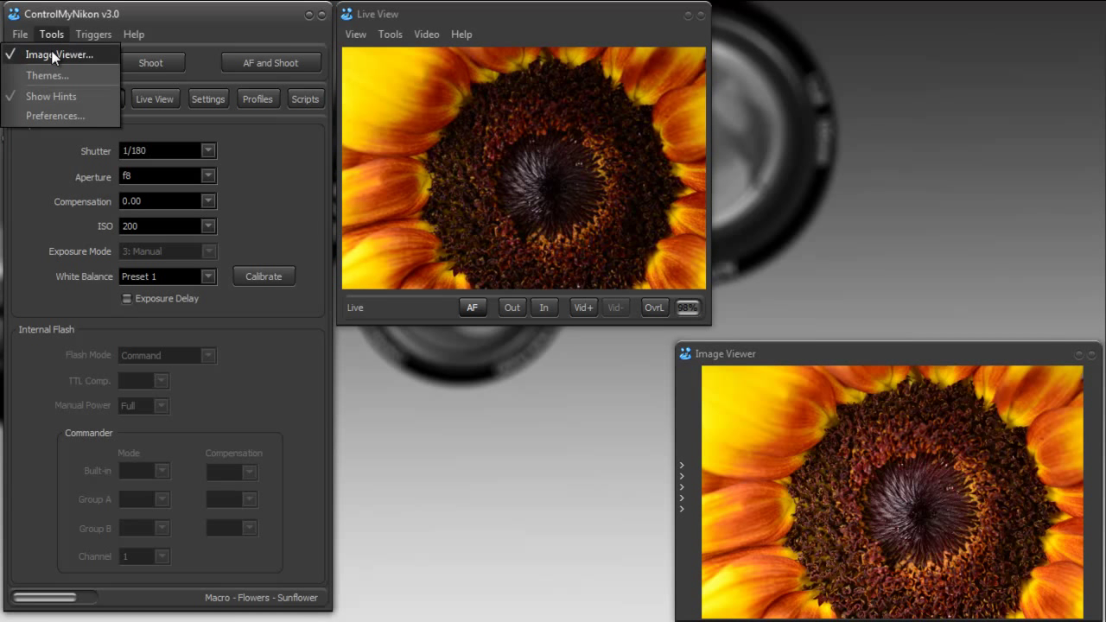
Close the Image Viewer, drag the Live View window larger, and switch on Image Review
left_click(53, 56)
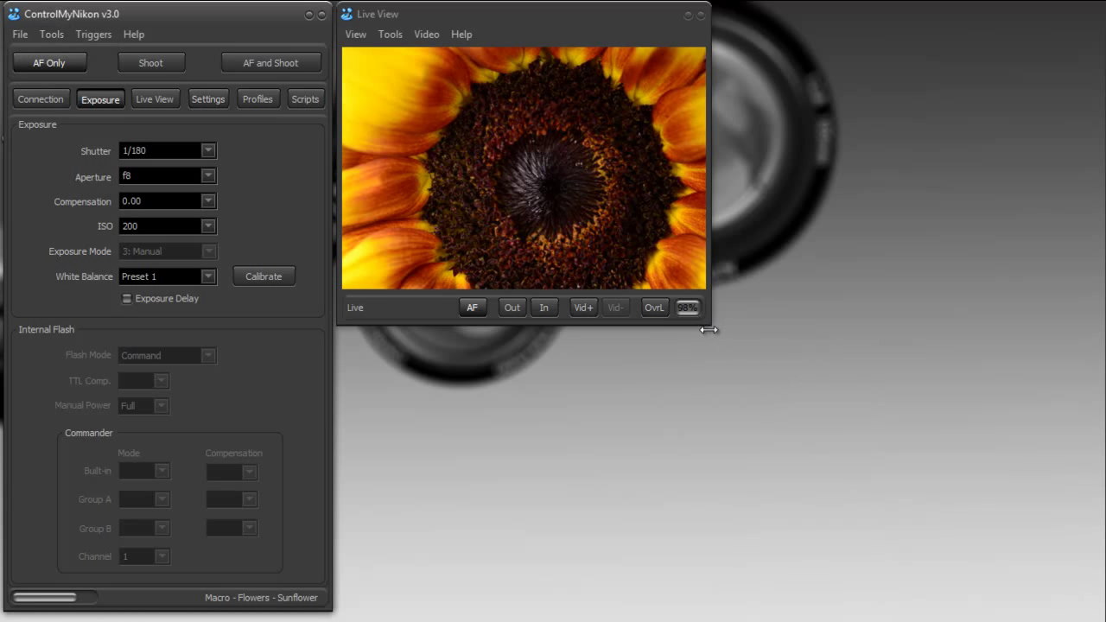
left_click_drag(708, 323, 998, 513)
left_click(355, 33)
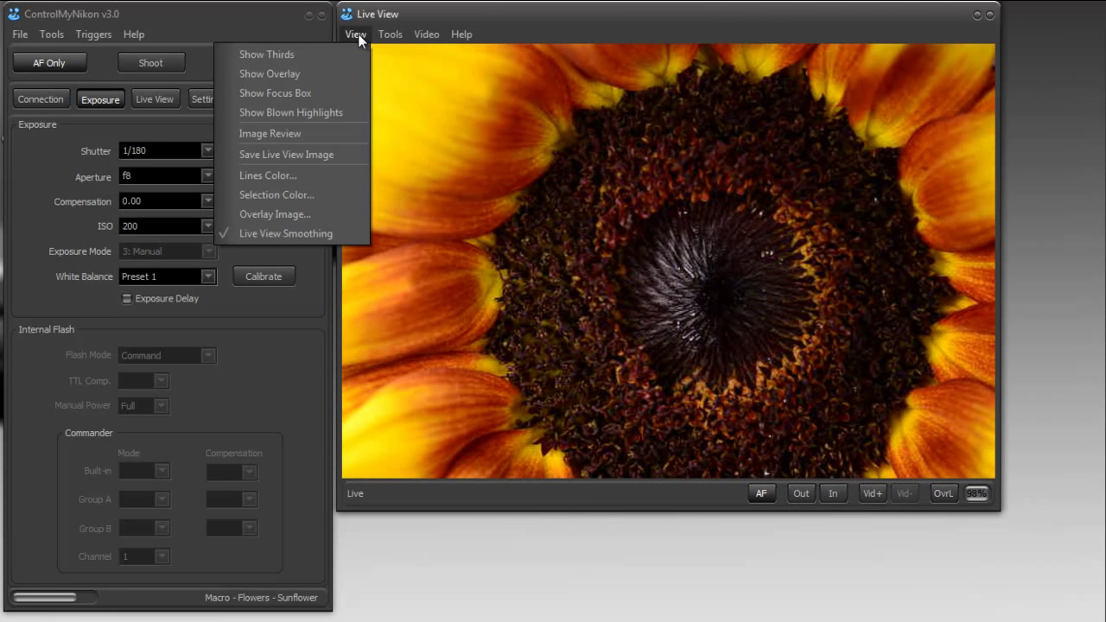
left_click(302, 135)
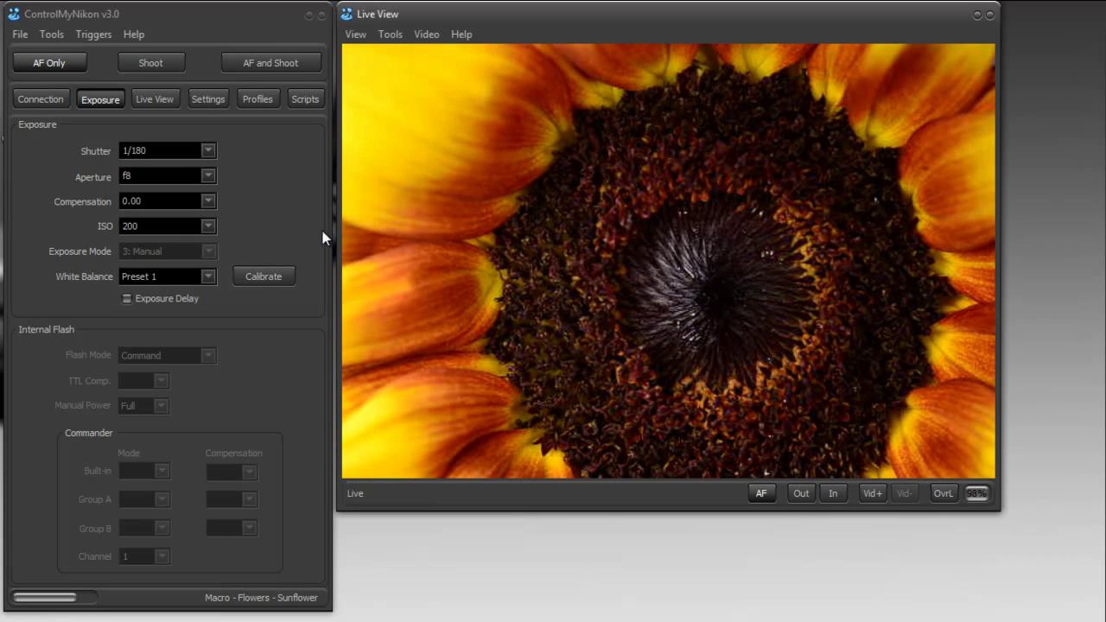
left_click(355, 34)
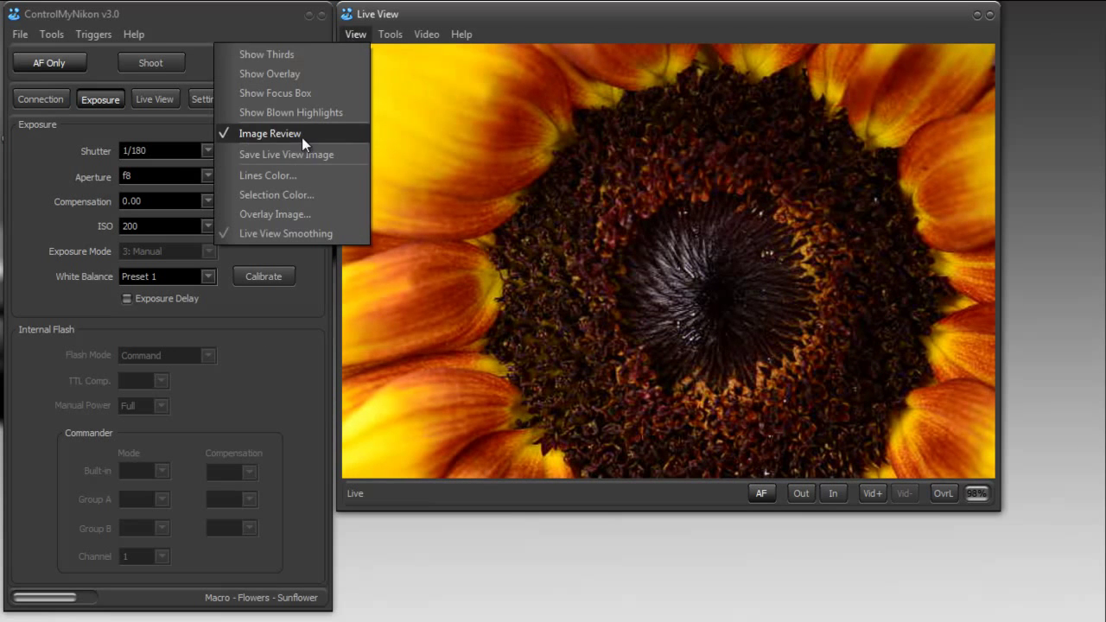
left_click(51, 34)
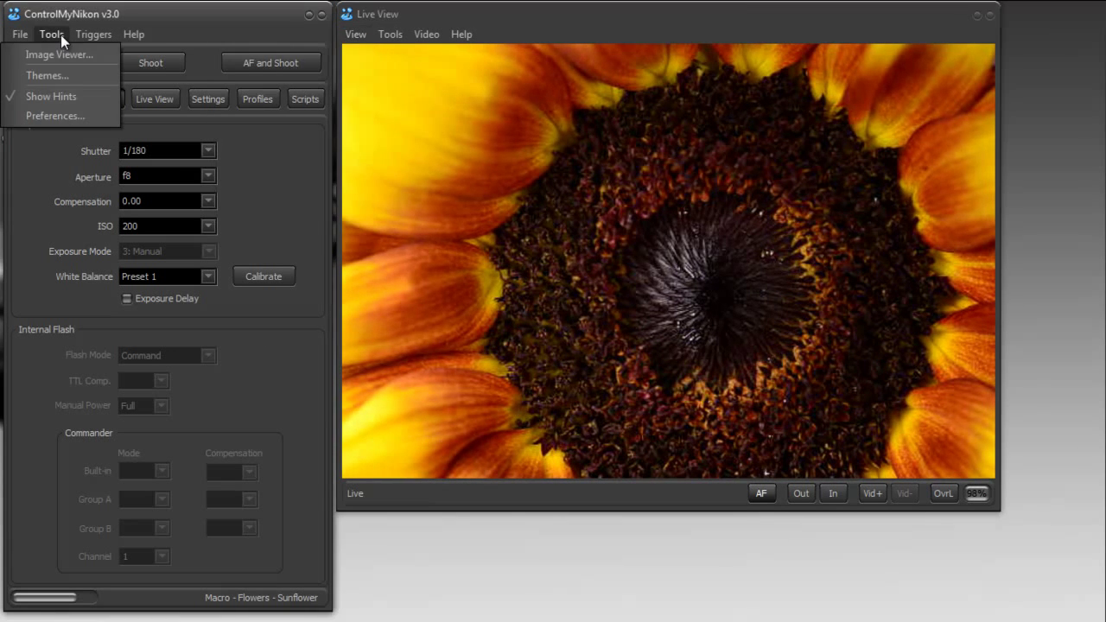
left_click(69, 117)
left_click_drag(615, 155, 252, 276)
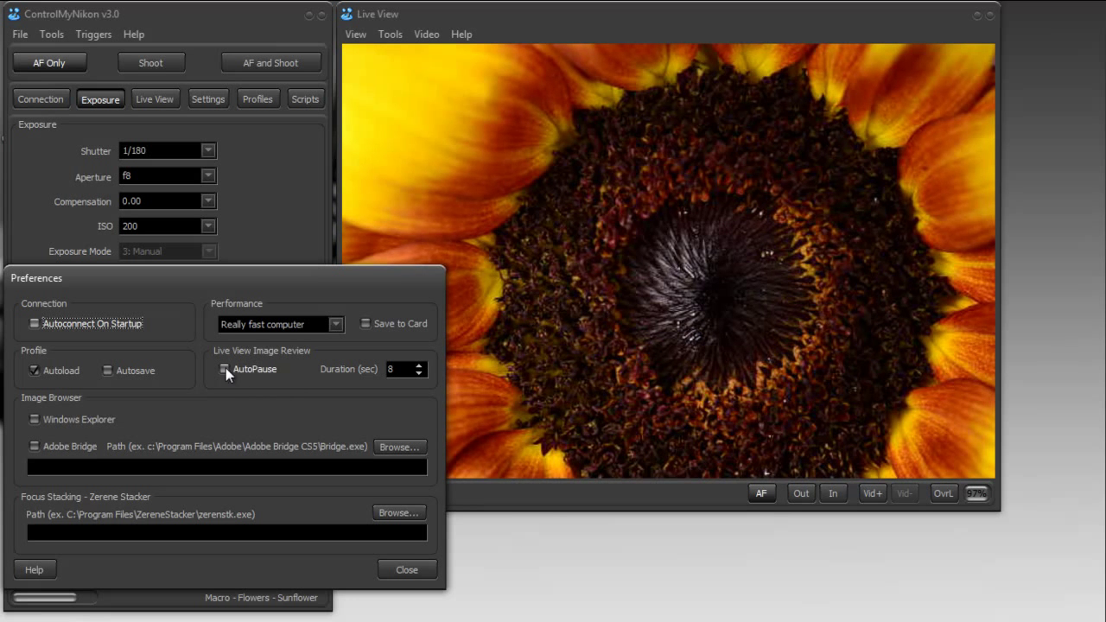
left_click(402, 570)
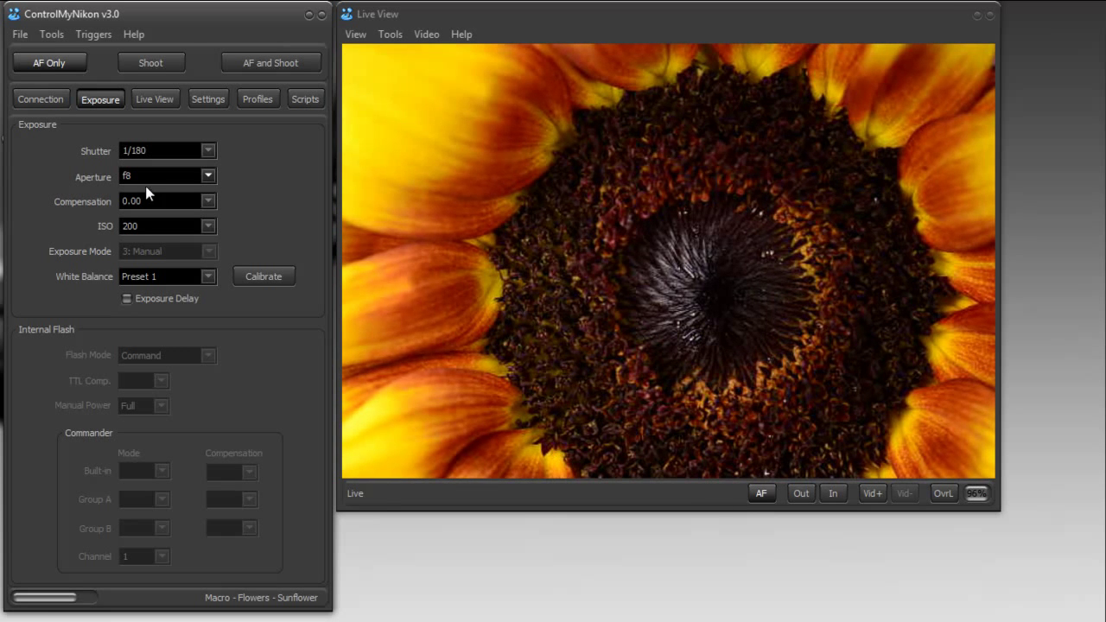
left_click(161, 63)
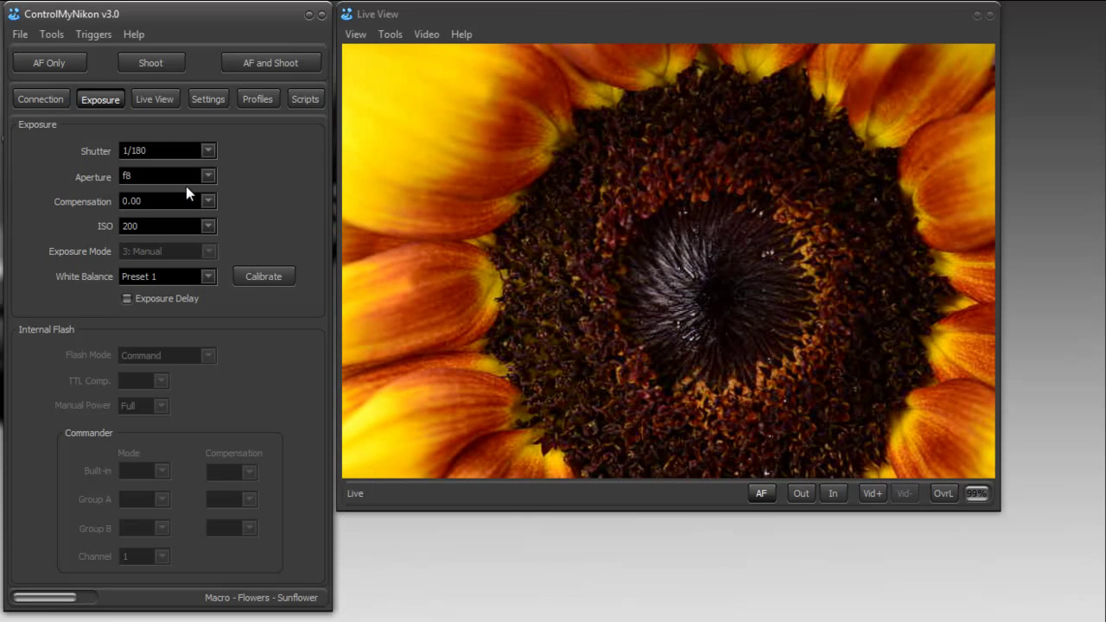
Tick AutoPause for Live View Image Review in Preferences, then close Preferences
left_click(55, 36)
left_click(72, 111)
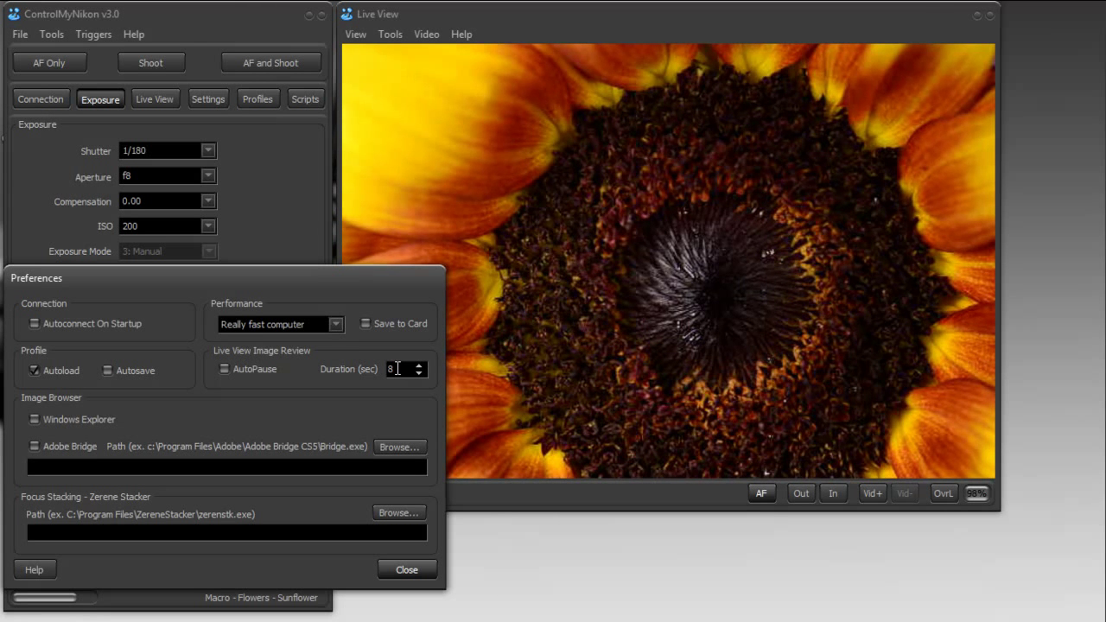
left_click(224, 369)
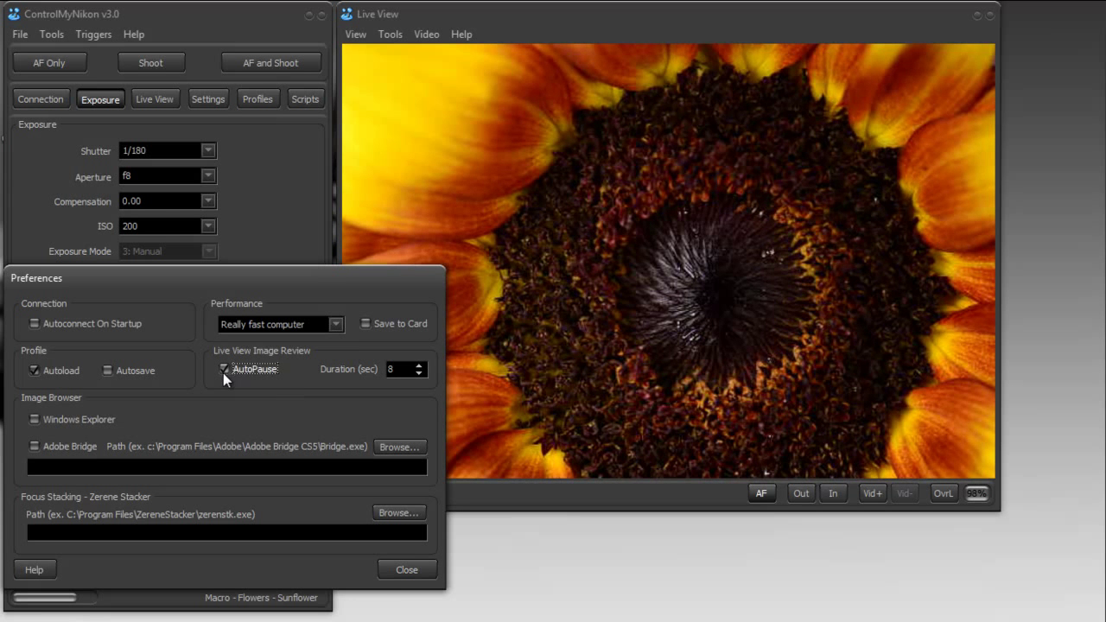
left_click(399, 565)
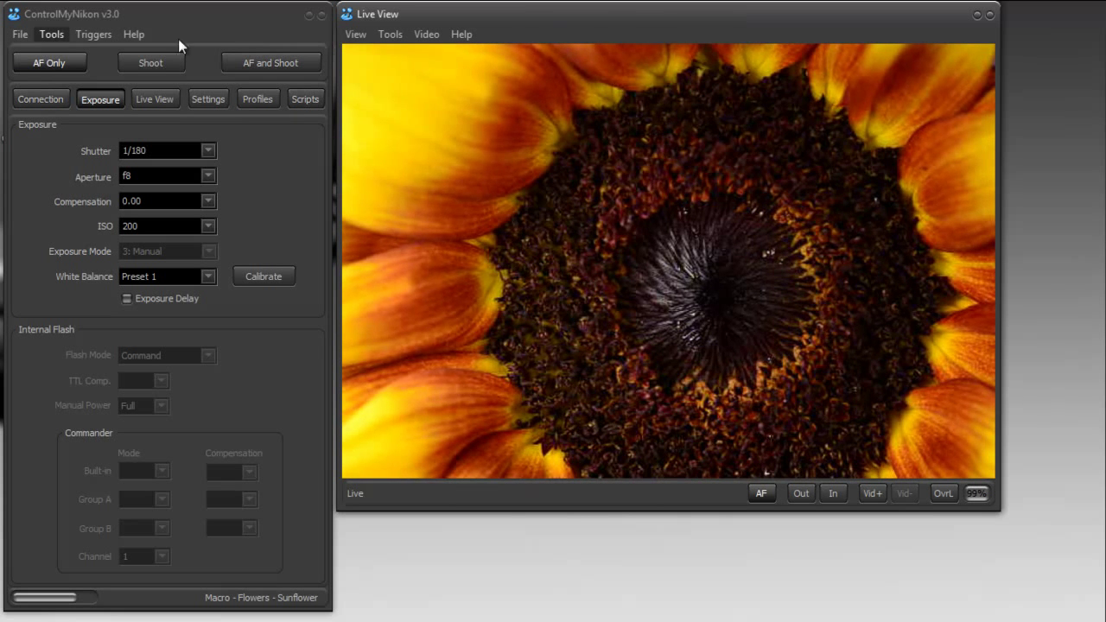
Shoot a photo, watch the review pause Live View, then resume the live feed
left_click(151, 63)
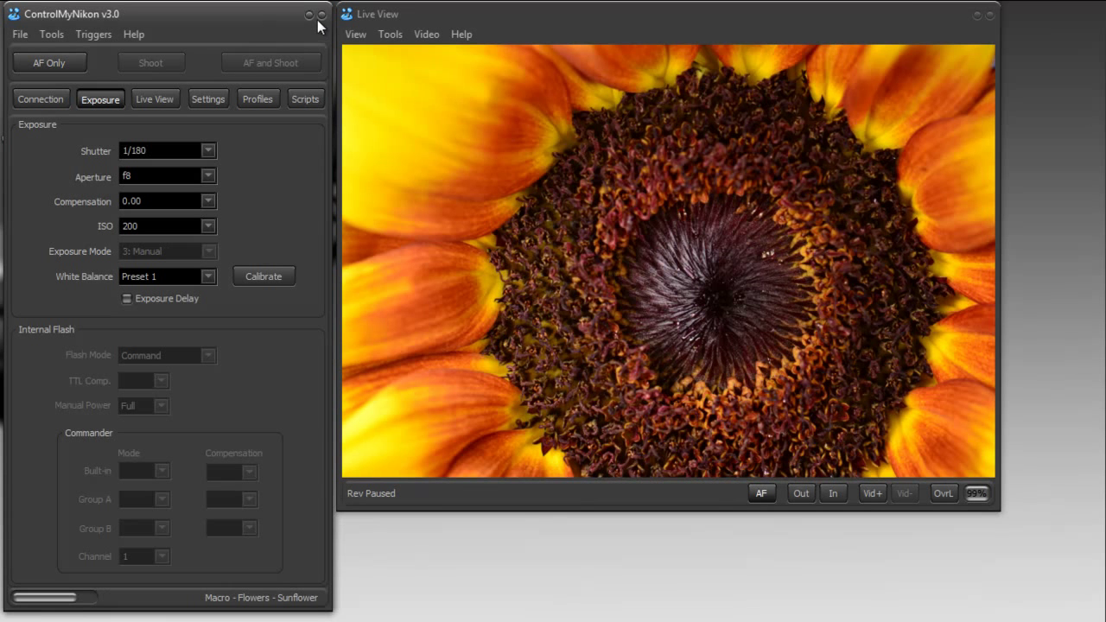
left_click(574, 18)
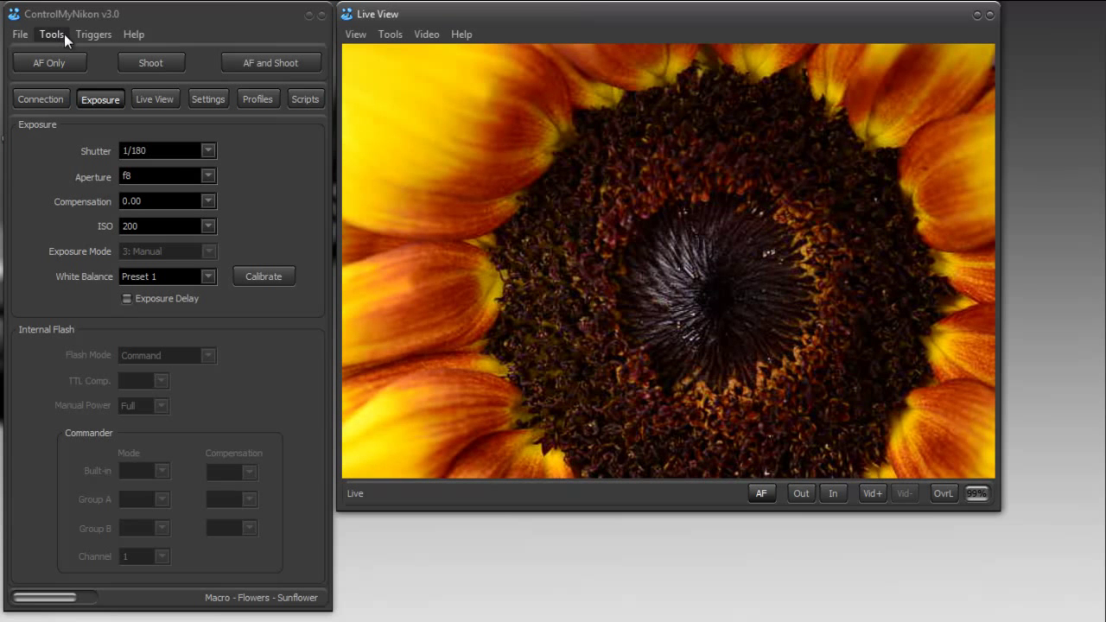
Untick AutoPause in Preferences, then shoot another sunflower photo for review without pausing
left_click(64, 33)
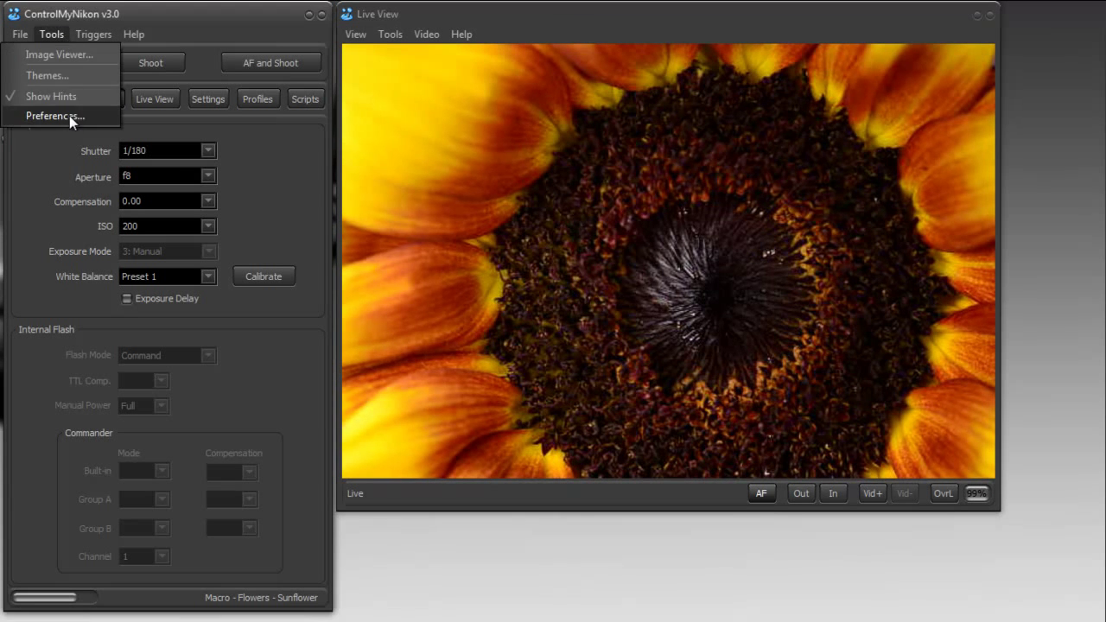
left_click(68, 115)
left_click(244, 369)
left_click(419, 573)
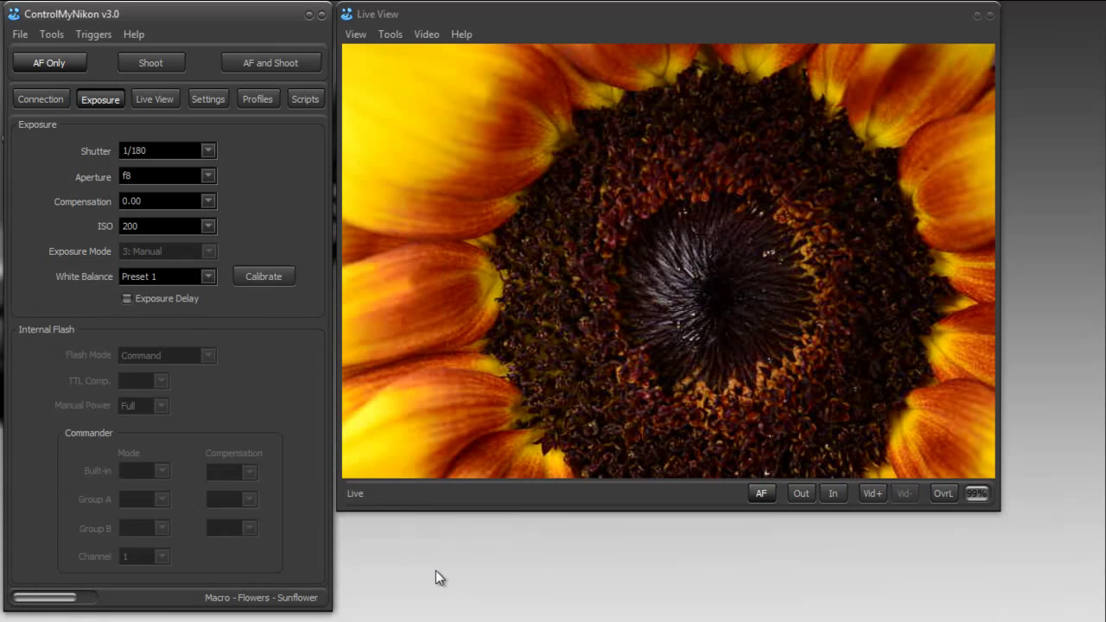
left_click(472, 11)
left_click(147, 64)
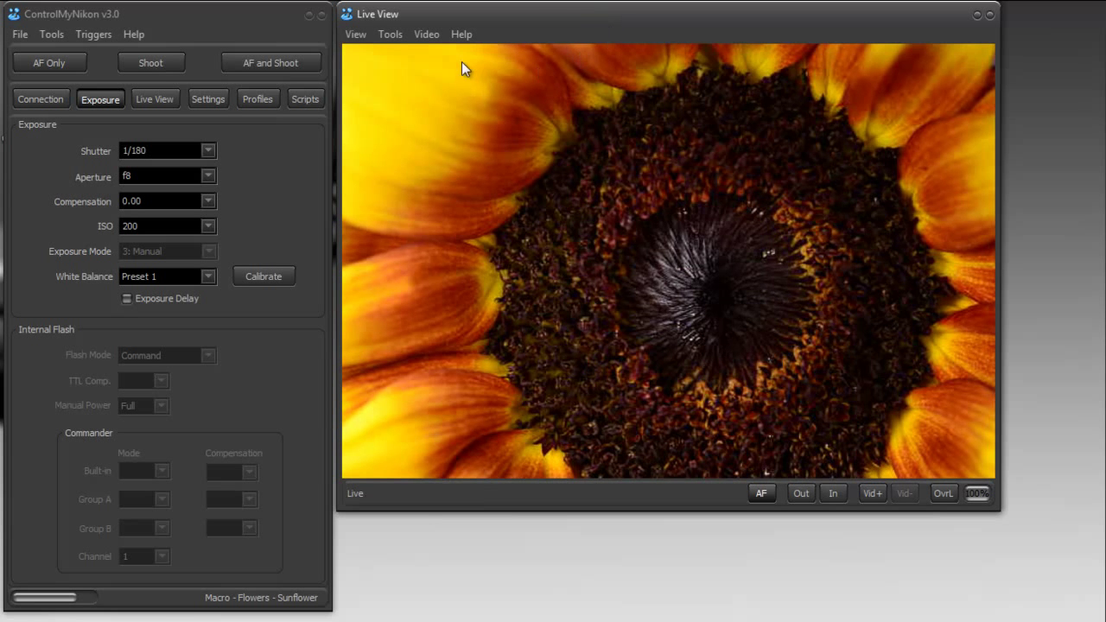
Open the Live View's View menu once the review countdown ends
left_click(364, 33)
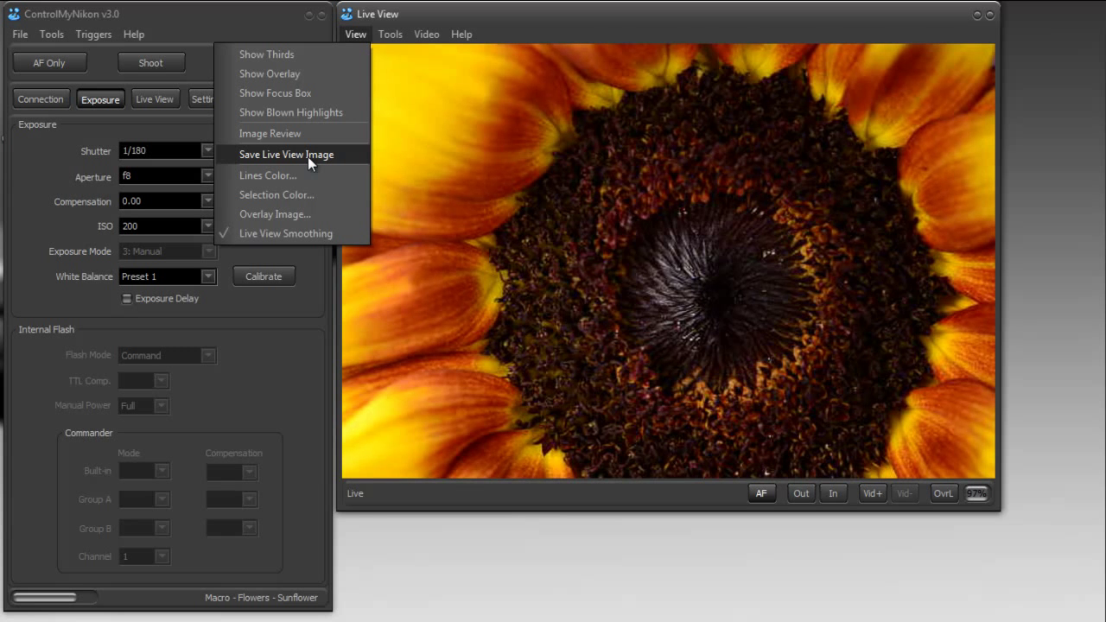
On the Settings tab, highlight the C:\Images save path to point it out
left_click(210, 100)
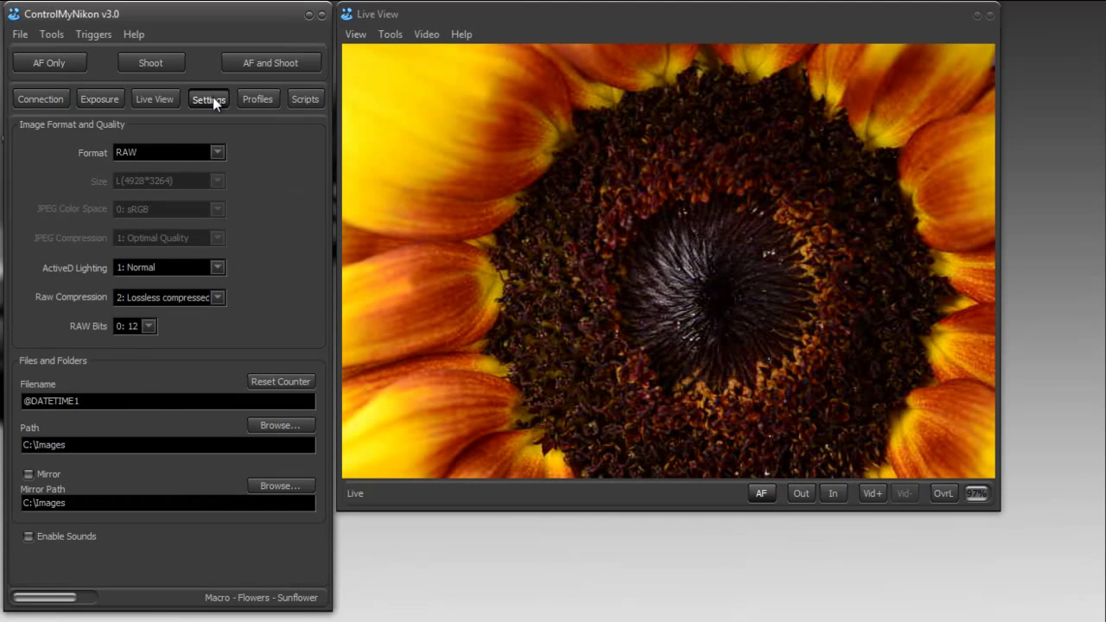
left_click_drag(71, 446, 8, 447)
left_click(63, 444)
left_click_drag(75, 444, 14, 444)
left_click(83, 444)
double_click(73, 445)
left_click(72, 445)
Return to the Exposure tab and save the current Live View image to a file
left_click(100, 99)
left_click(358, 35)
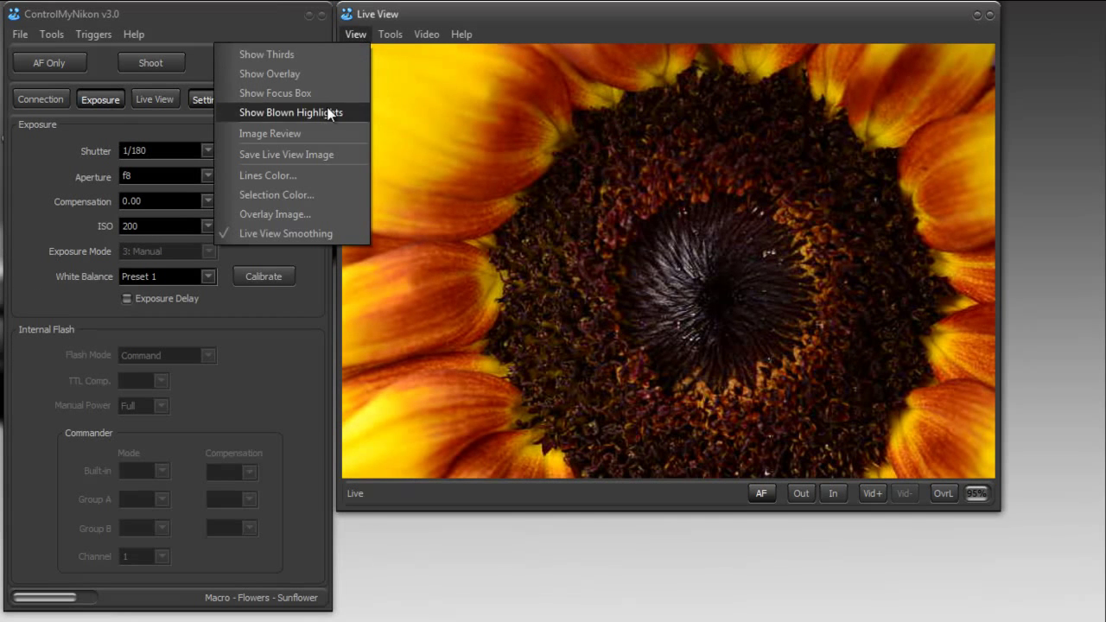
left_click(314, 154)
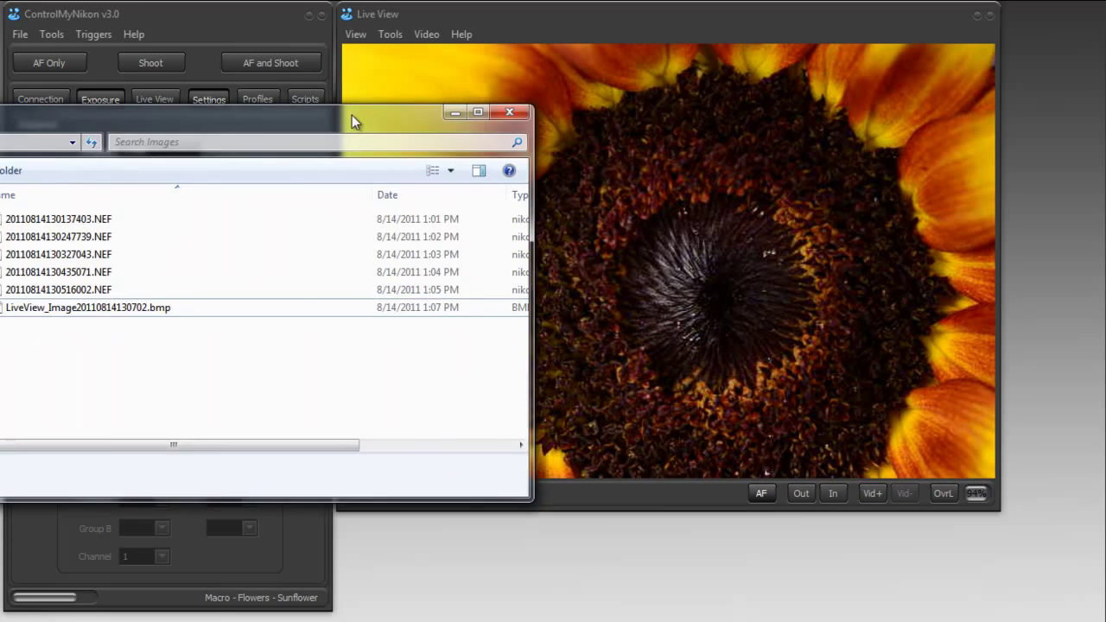
left_click_drag(352, 115, 773, 121)
left_click(566, 315)
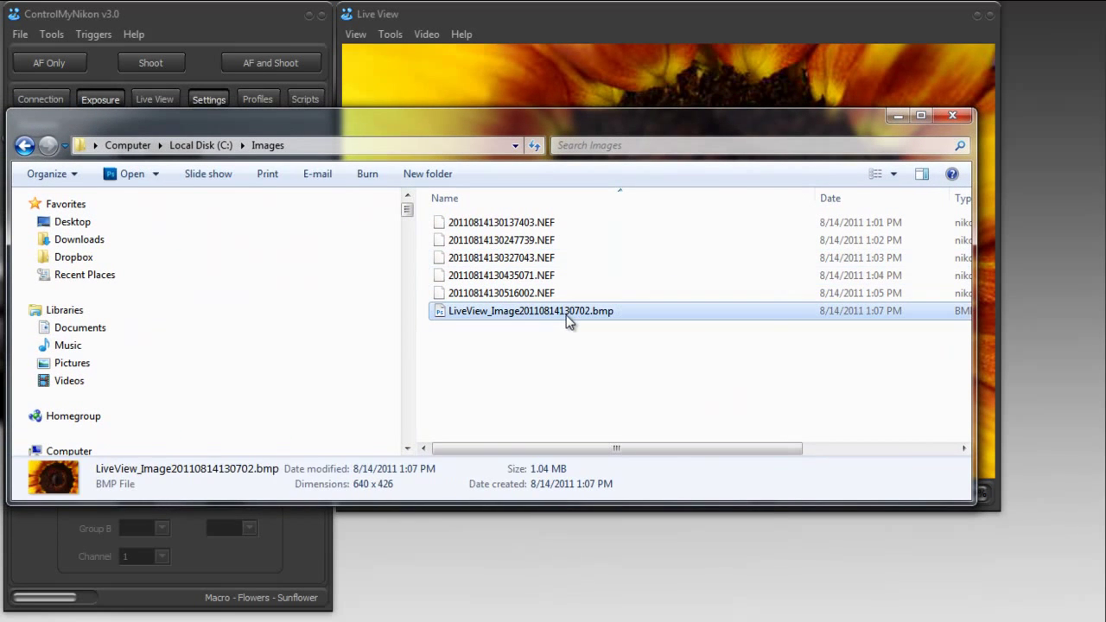
left_click(493, 293)
left_click(489, 310)
key("alt+F4")
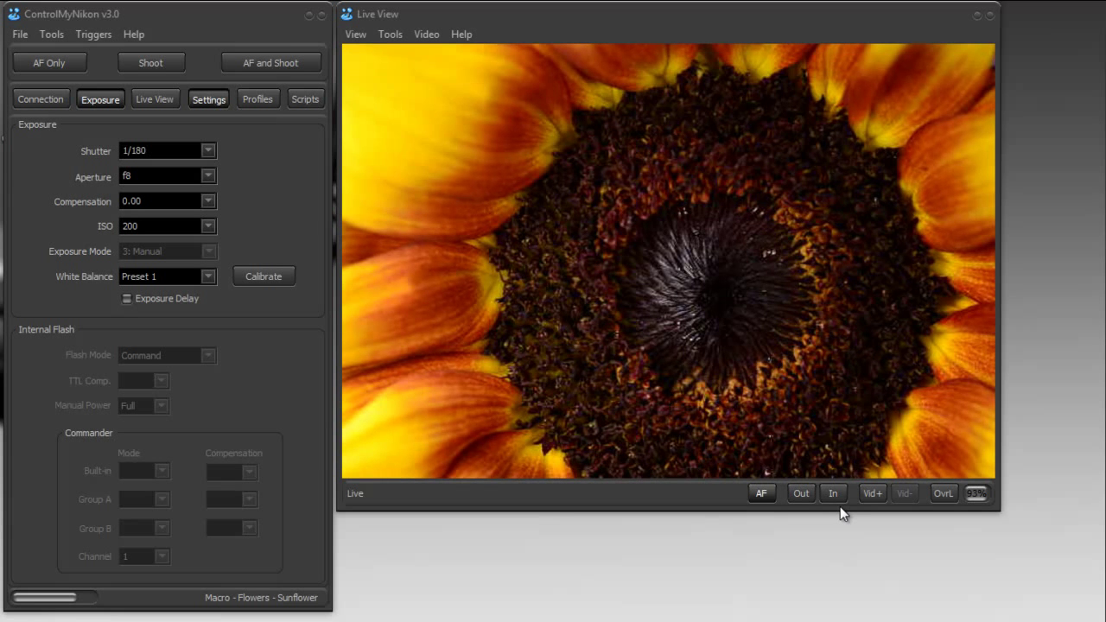
left_click(355, 35)
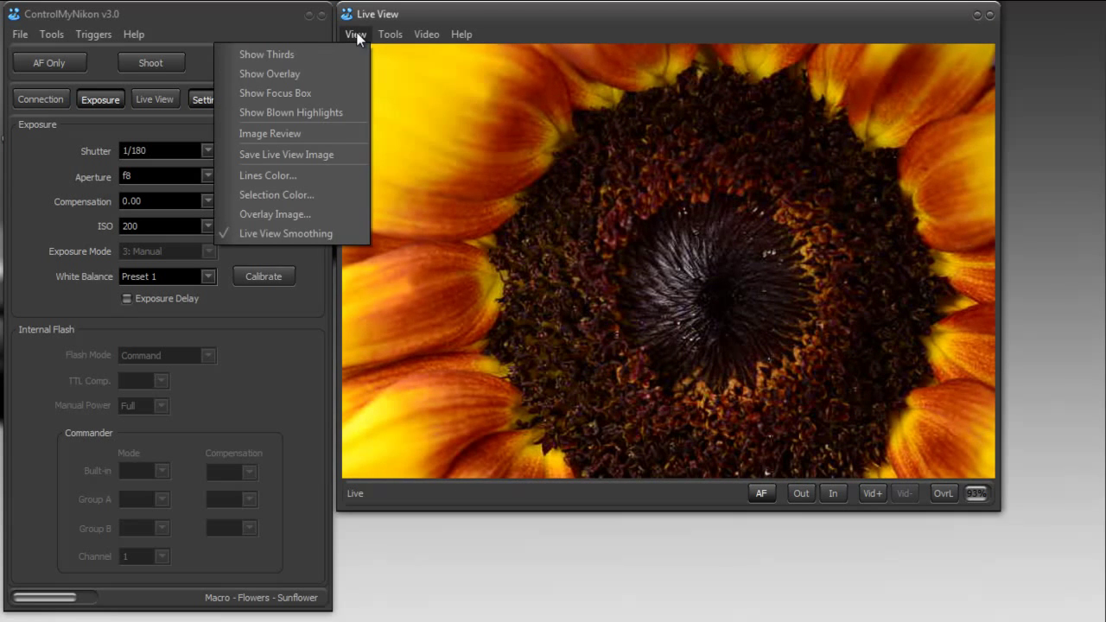
left_click(296, 235)
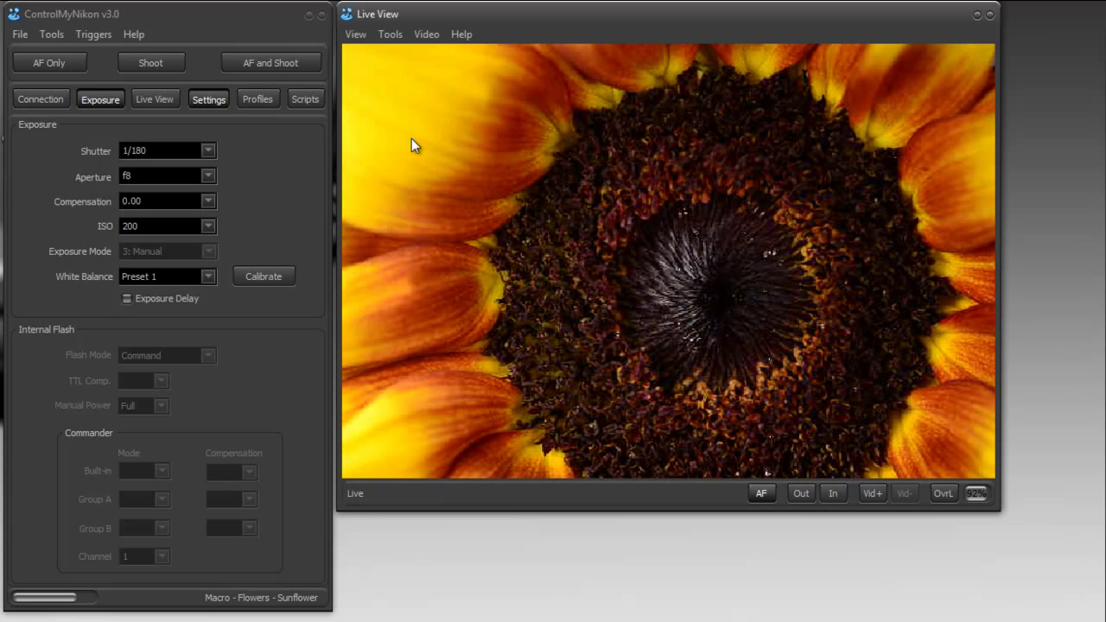
left_click(357, 37)
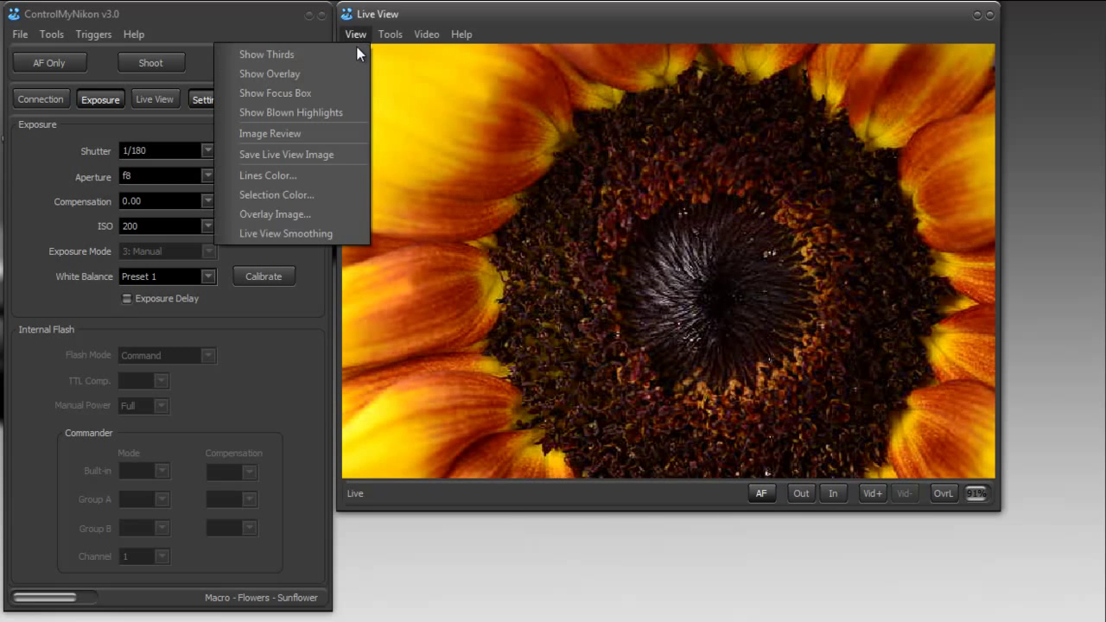
left_click(313, 233)
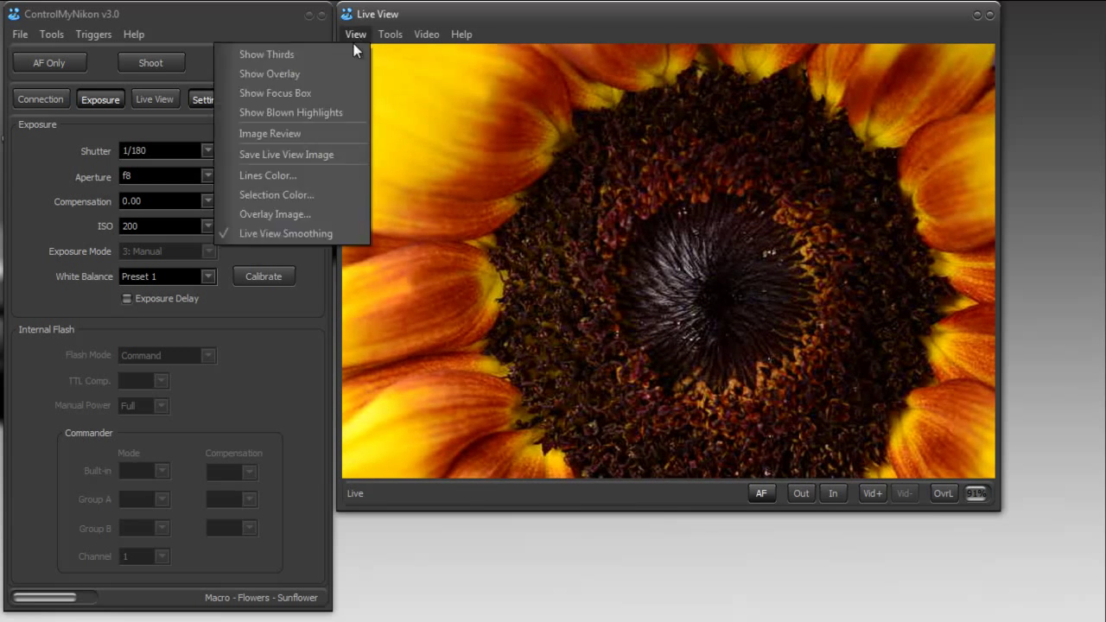